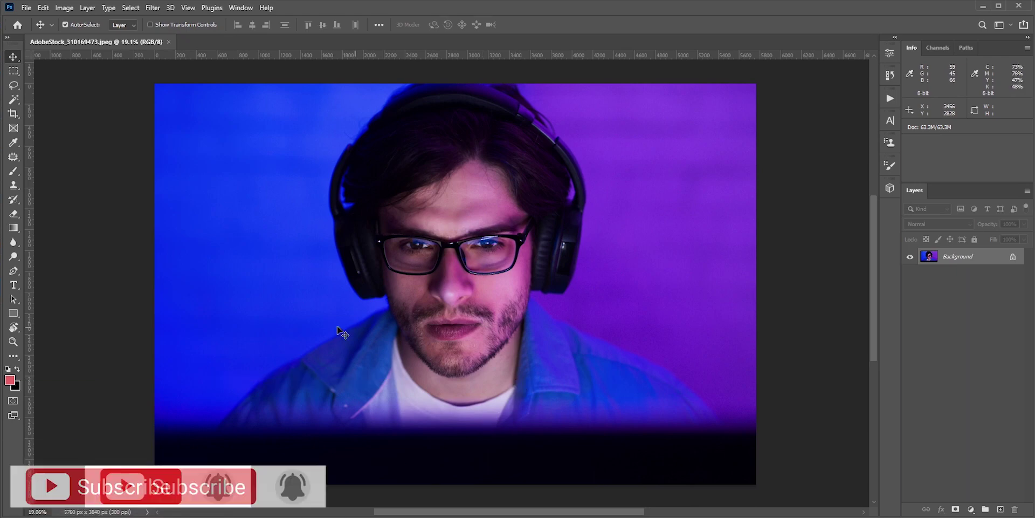
# Trace the inner edge of the eyeglass lens on the image's right side with the Pen tool as a closed path
pyautogui.click(13, 275)
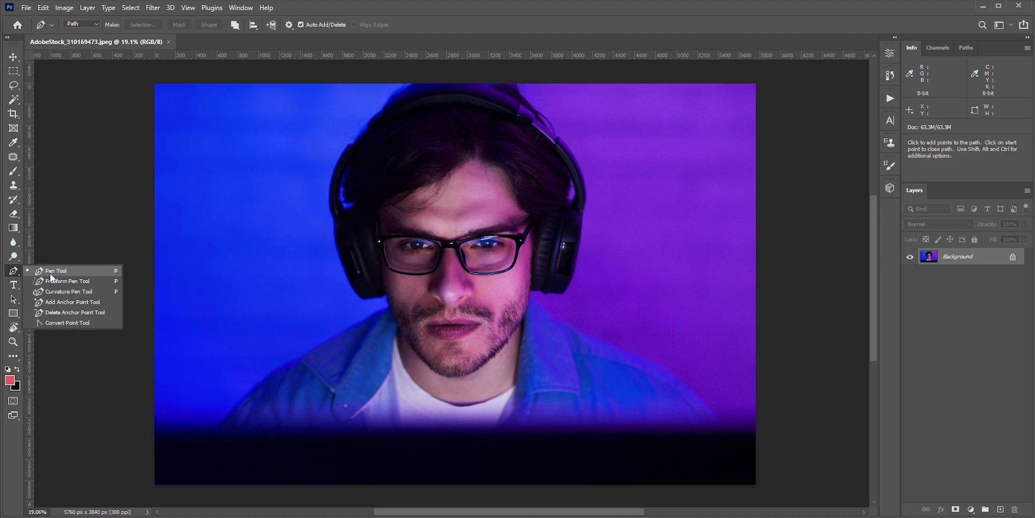
pyautogui.click(50, 272)
pyautogui.scroll(8, 494, 258)
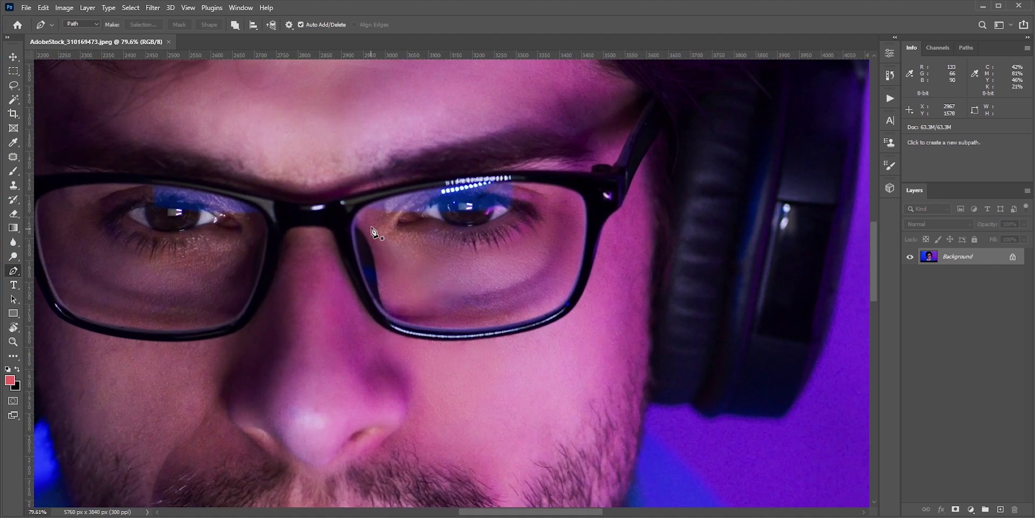
pyautogui.scroll(2, 366, 207)
pyautogui.click(370, 203)
pyautogui.moveTo(623, 175); pyautogui.dragTo(687, 176)
pyautogui.scroll(1, 661, 210)
pyautogui.moveTo(686, 227); pyautogui.dragTo(685, 270)
pyautogui.moveTo(687, 185); pyautogui.dragTo(689, 183)
pyautogui.moveTo(636, 386); pyautogui.dragTo(612, 401)
pyautogui.moveTo(661, 369); pyautogui.dragTo(680, 351)
pyautogui.moveTo(379, 418); pyautogui.dragTo(329, 400)
pyautogui.moveTo(431, 436); pyautogui.dragTo(633, 451)
pyautogui.moveTo(423, 324); pyautogui.dragTo(412, 295)
pyautogui.moveTo(431, 356); pyautogui.dragTo(452, 425)
pyautogui.click(436, 213)
# Trace the inner edge of the other eyeglass lens with the Pen tool and close its path
pyautogui.moveTo(492, 293); pyautogui.dragTo(836, 274)
pyautogui.click(234, 170)
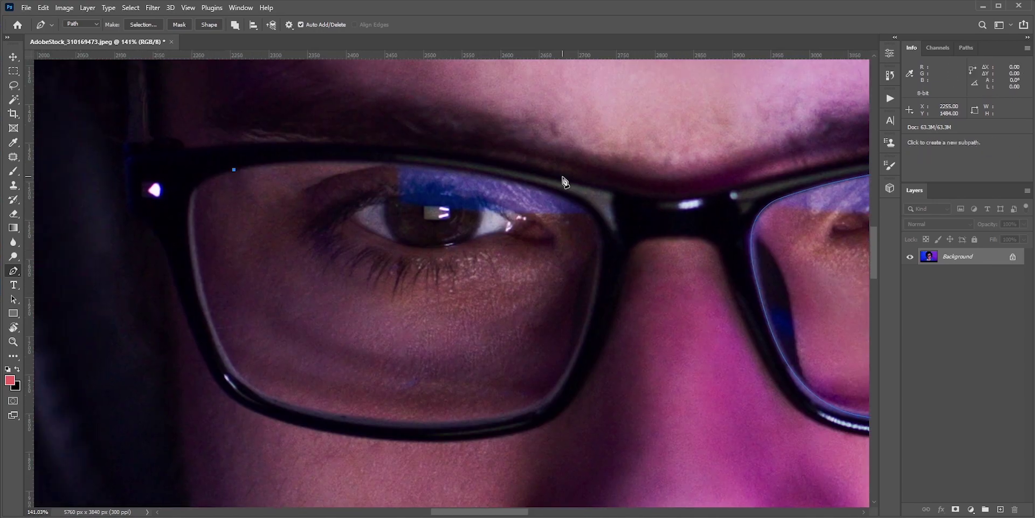
pyautogui.moveTo(503, 180); pyautogui.dragTo(643, 217)
pyautogui.moveTo(643, 216); pyautogui.dragTo(594, 212)
pyautogui.moveTo(596, 263); pyautogui.dragTo(590, 315)
pyautogui.moveTo(522, 266); pyautogui.dragTo(546, 215)
pyautogui.moveTo(556, 354); pyautogui.dragTo(520, 365)
pyautogui.moveTo(305, 352); pyautogui.dragTo(265, 335)
pyautogui.moveTo(343, 368); pyautogui.dragTo(462, 385)
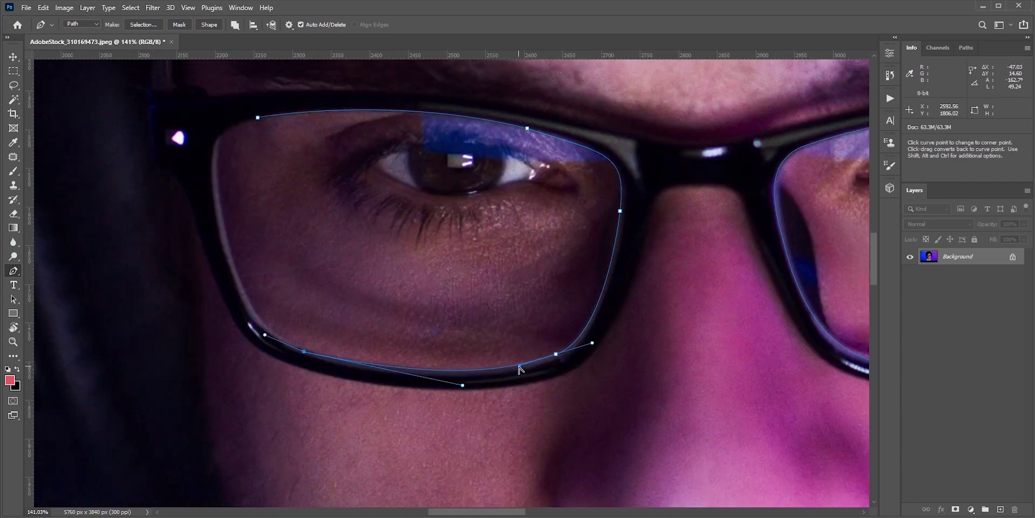
pyautogui.moveTo(519, 366); pyautogui.dragTo(578, 404)
pyautogui.moveTo(294, 304); pyautogui.dragTo(286, 284)
pyautogui.moveTo(325, 371); pyautogui.dragTo(315, 360)
pyautogui.moveTo(317, 233); pyautogui.dragTo(323, 277)
pyautogui.moveTo(285, 220); pyautogui.dragTo(296, 203)
pyautogui.click(323, 197)
pyautogui.moveTo(339, 253); pyautogui.dragTo(232, 254)
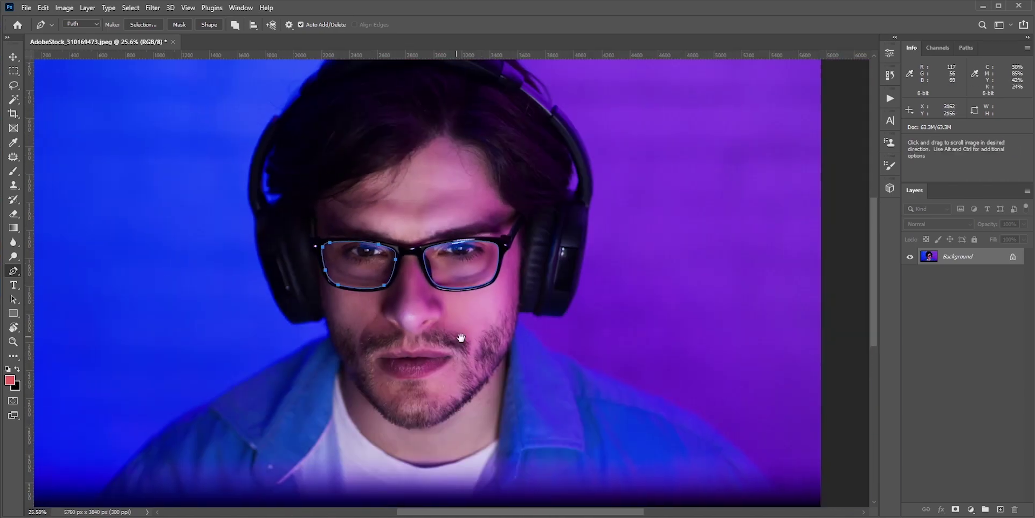
# Save the lens work path as Path 1
pyautogui.click(960, 48)
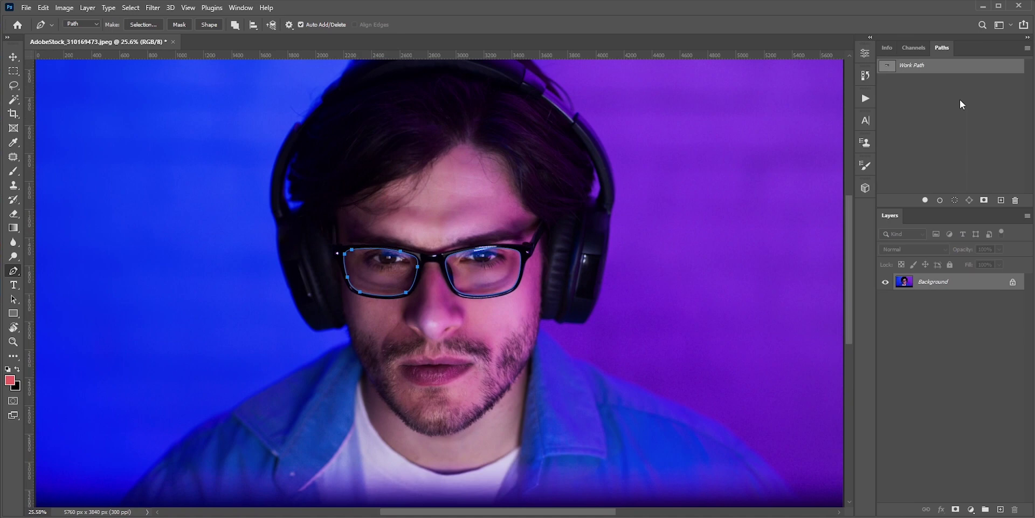
pyautogui.click(241, 8)
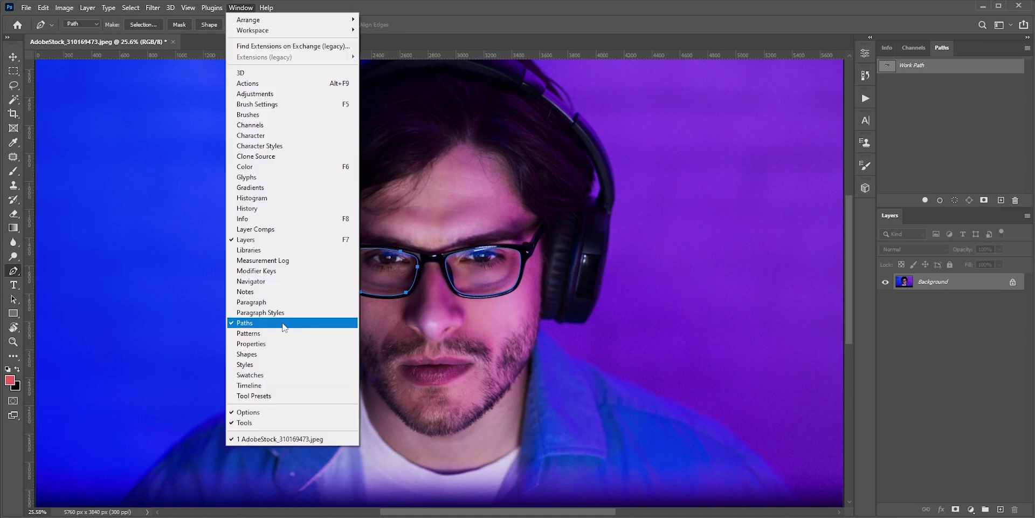
pyautogui.click(918, 69)
pyautogui.doubleClick(918, 69)
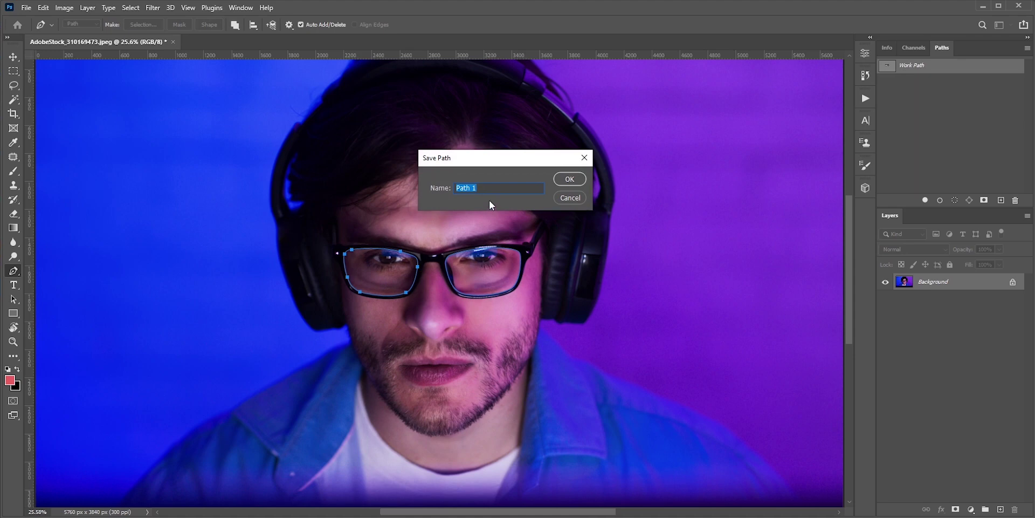
pyautogui.press('Return')
# Make a selection from the lens path with 0 px feather and add a white (ffffff) Solid Color fill layer to it
pyautogui.rightClick(465, 271)
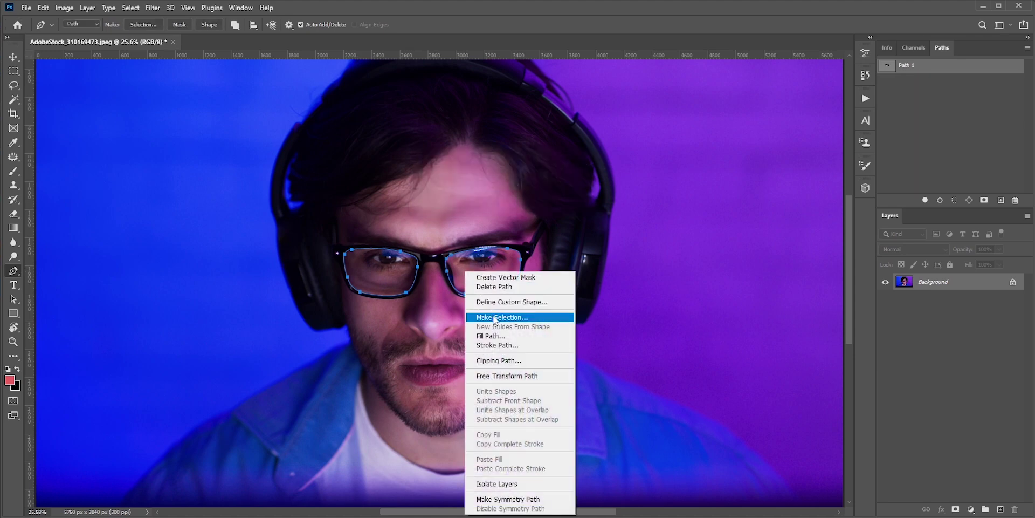
pyautogui.click(494, 317)
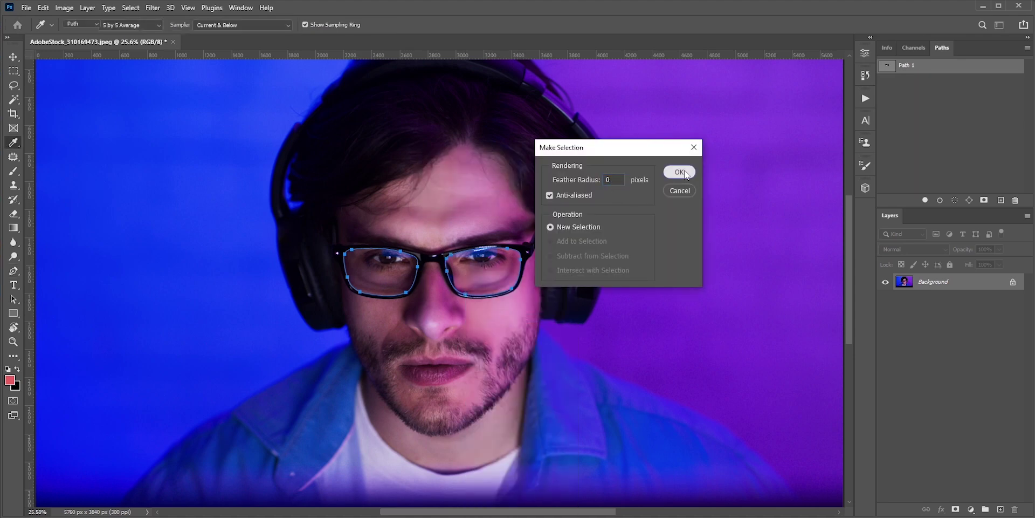
pyautogui.click(679, 172)
pyautogui.click(971, 509)
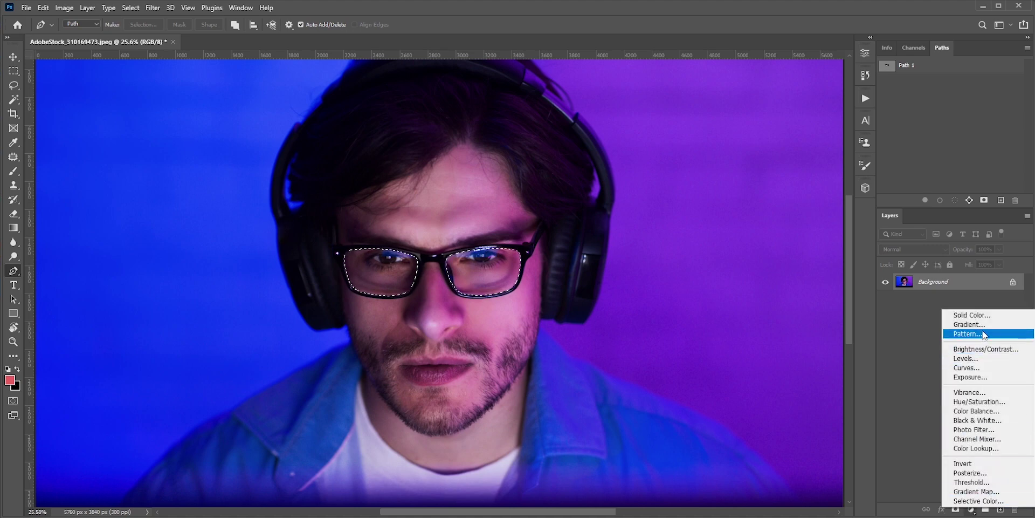
pyautogui.click(970, 315)
pyautogui.moveTo(686, 355); pyautogui.dragTo(604, 302)
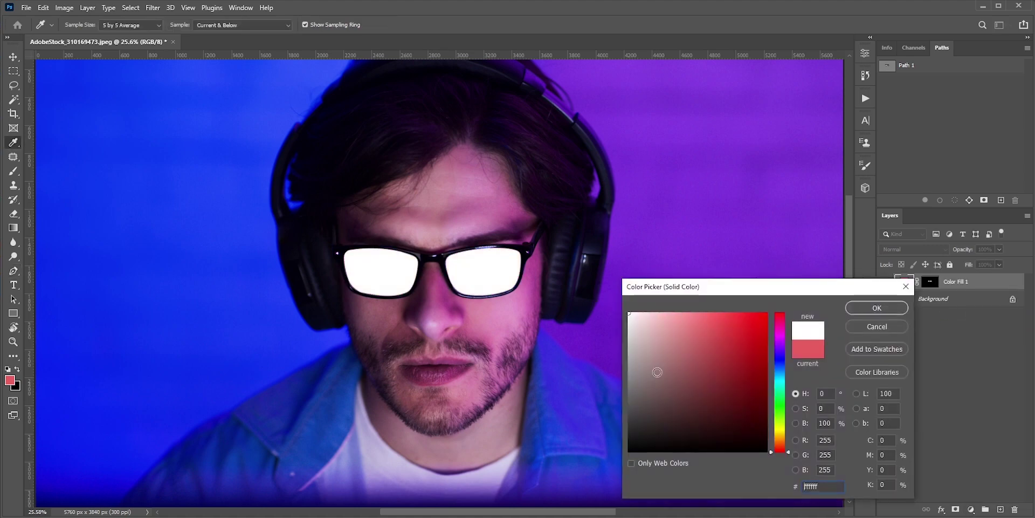
pyautogui.click(853, 310)
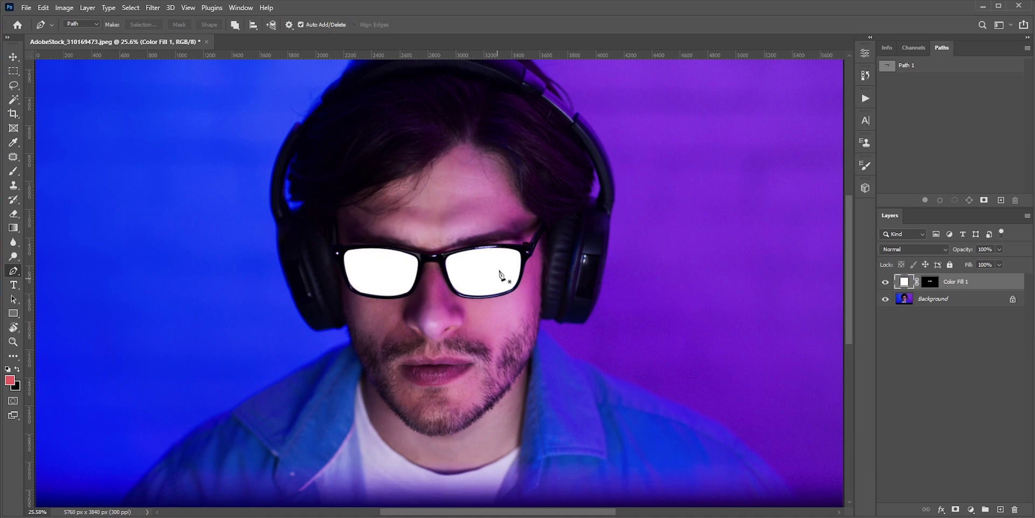
# Slightly feather the layer mask of the white lens fill
pyautogui.scroll(5, 501, 274)
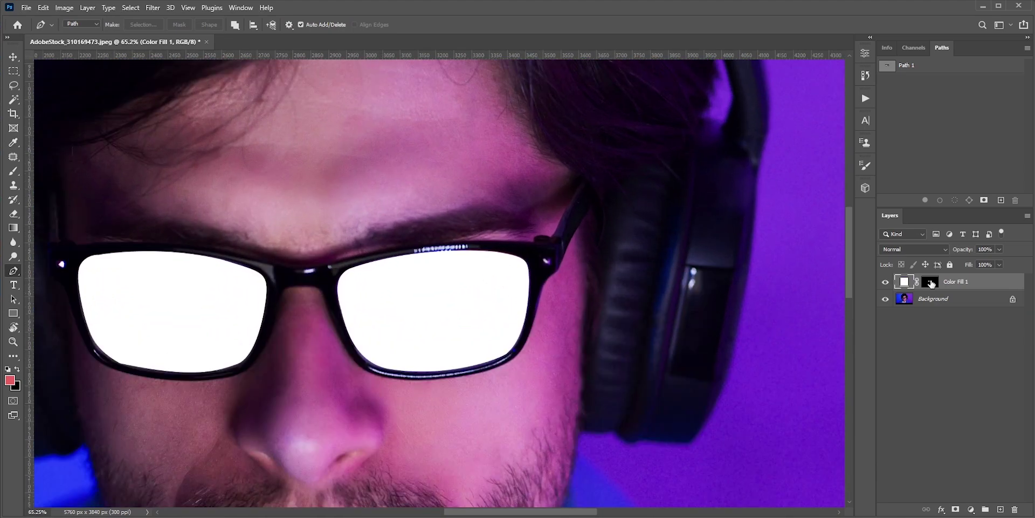
pyautogui.doubleClick(931, 281)
pyautogui.moveTo(696, 157); pyautogui.dragTo(712, 156)
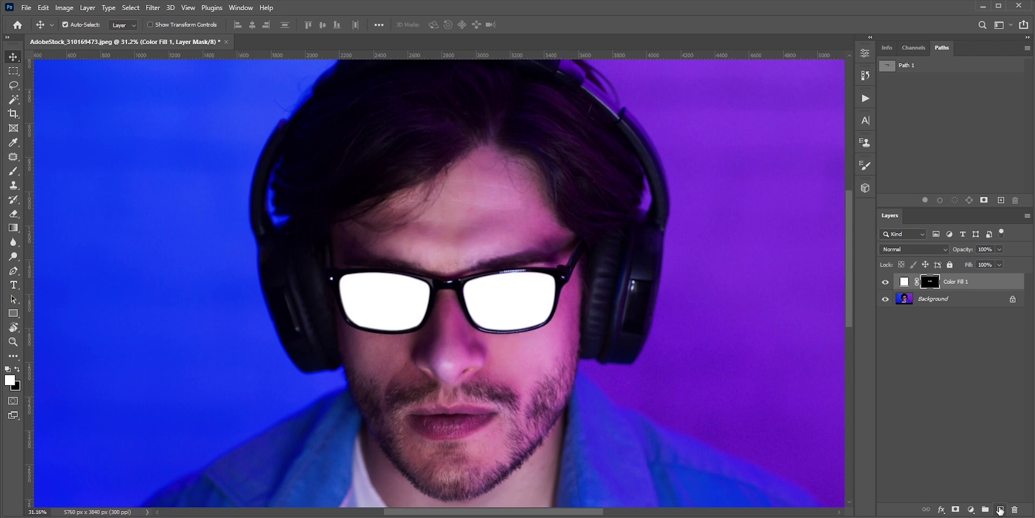
# Add a new layer and paint a soft white glow around the glasses with the Brush at 10% flow
pyautogui.click(1000, 509)
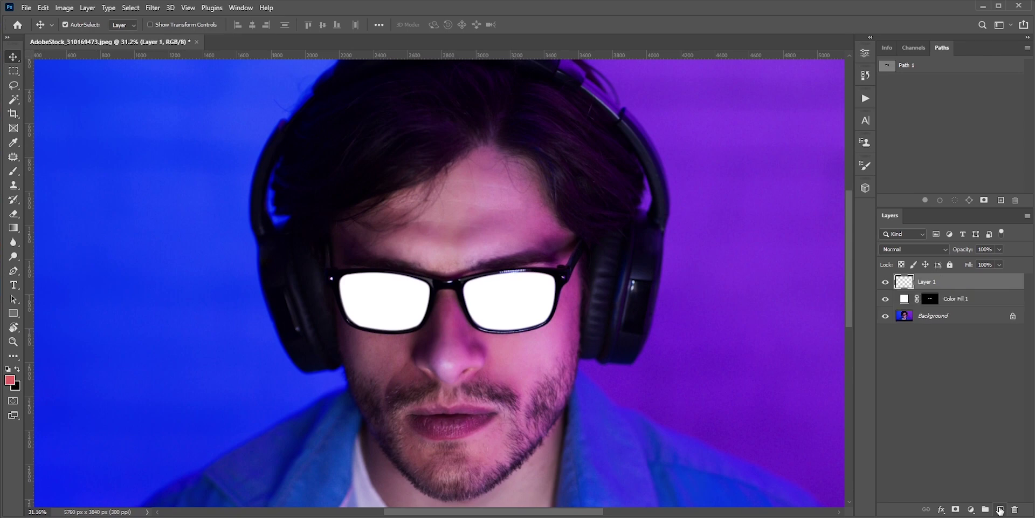
pyautogui.click(14, 172)
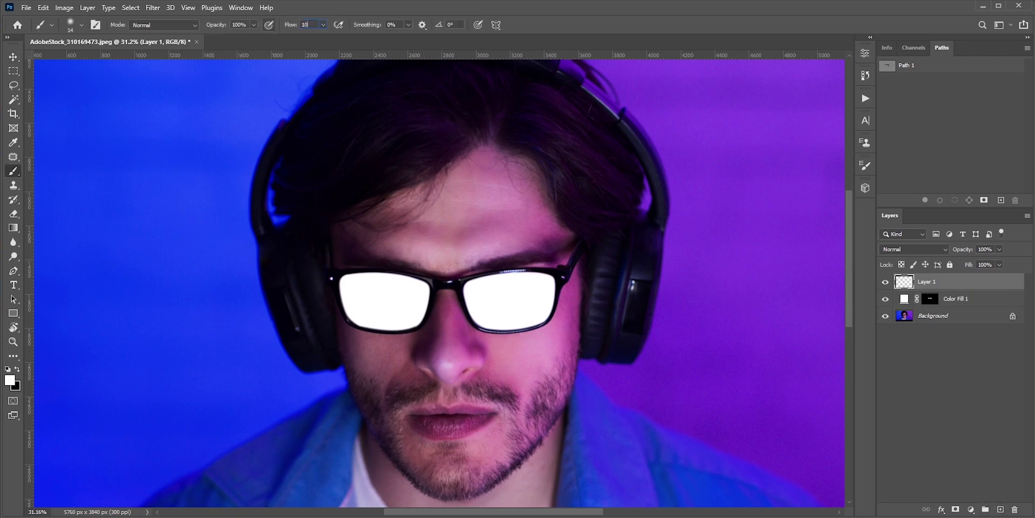
pyautogui.moveTo(362, 277); pyautogui.dragTo(431, 277)
pyautogui.moveTo(441, 213); pyautogui.dragTo(398, 211)
pyautogui.moveTo(357, 269)
pyautogui.mouseDown()
pyautogui.moveTo(401, 328)
pyautogui.moveTo(337, 290)
pyautogui.mouseUp()
pyautogui.press('[')
pyautogui.moveTo(480, 281)
pyautogui.mouseDown()
pyautogui.moveTo(550, 297)
pyautogui.moveTo(536, 271)
pyautogui.moveTo(482, 327)
pyautogui.moveTo(538, 312)
pyautogui.moveTo(548, 255)
pyautogui.moveTo(464, 286)
pyautogui.moveTo(344, 261)
pyautogui.moveTo(411, 337)
pyautogui.mouseUp()
pyautogui.press(']')
pyautogui.moveTo(425, 321)
pyautogui.mouseDown()
pyautogui.moveTo(399, 327)
pyautogui.moveTo(333, 297)
pyautogui.mouseUp()
pyautogui.click(565, 277)
# Add another new layer and paint soft white highlights on both headphone cups and the hair above the forehead
pyautogui.click(1000, 509)
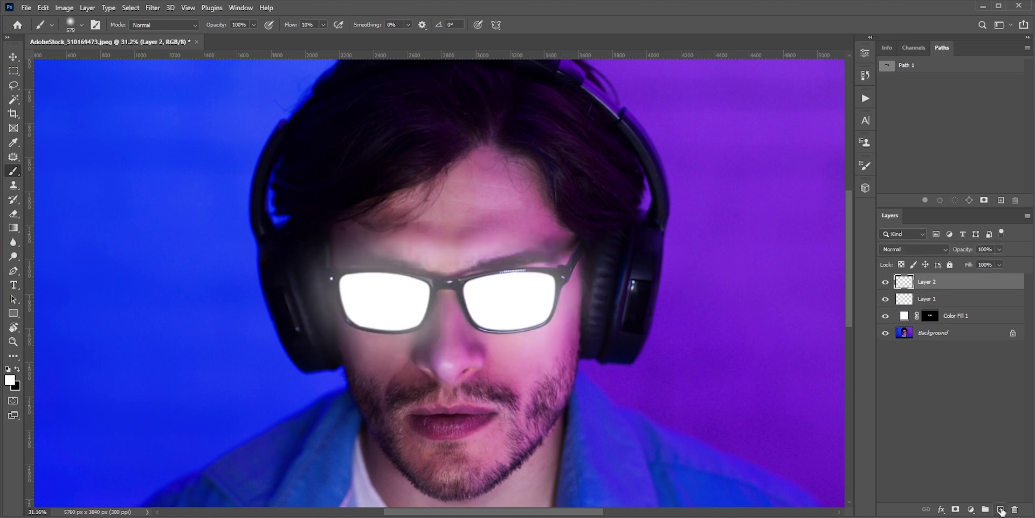
pyautogui.moveTo(618, 307)
pyautogui.mouseDown()
pyautogui.moveTo(582, 311)
pyautogui.moveTo(589, 344)
pyautogui.mouseUp()
pyautogui.scroll(3, 600, 291)
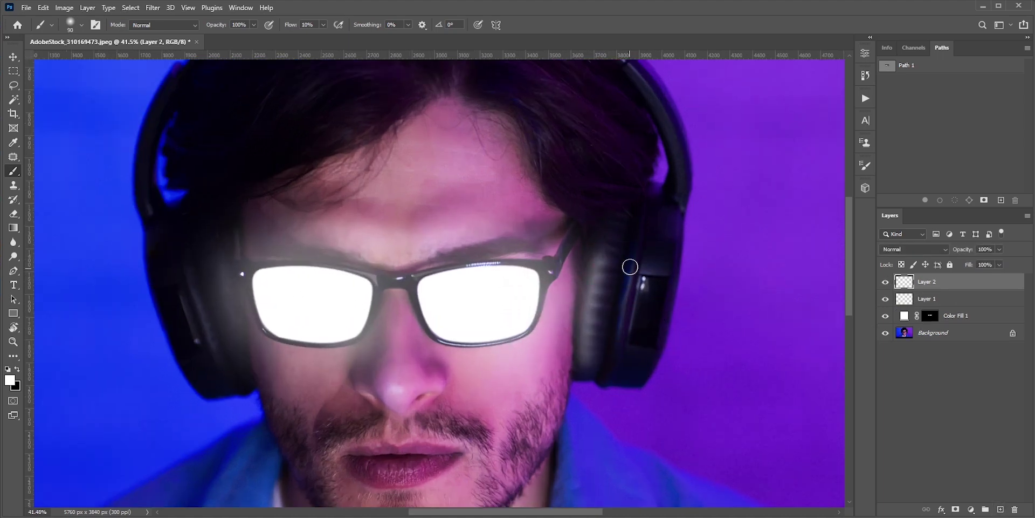
pyautogui.moveTo(629, 267)
pyautogui.mouseDown()
pyautogui.moveTo(619, 345)
pyautogui.moveTo(630, 280)
pyautogui.mouseUp()
pyautogui.moveTo(641, 279)
pyautogui.mouseDown()
pyautogui.moveTo(629, 334)
pyautogui.moveTo(598, 325)
pyautogui.mouseUp()
pyautogui.moveTo(272, 288); pyautogui.dragTo(285, 289)
pyautogui.moveTo(220, 277); pyautogui.dragTo(248, 356)
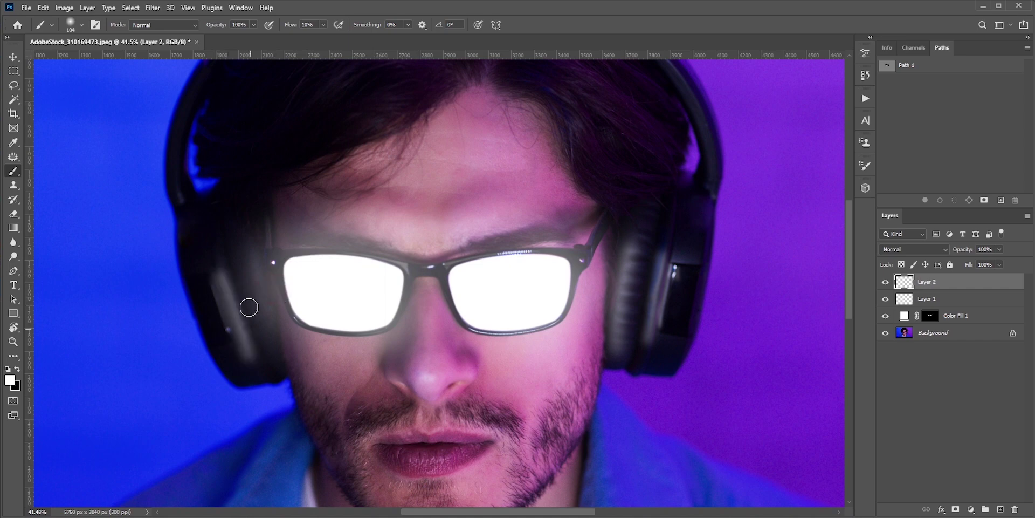
pyautogui.moveTo(251, 254); pyautogui.dragTo(267, 329)
pyautogui.moveTo(426, 233); pyautogui.dragTo(409, 275)
pyautogui.moveTo(409, 134); pyautogui.dragTo(452, 134)
pyautogui.click(409, 134)
# Split the Underlying Layer black slider in the Blend If settings of the headphone and hair highlights layer
pyautogui.scroll(-3, 587, 133)
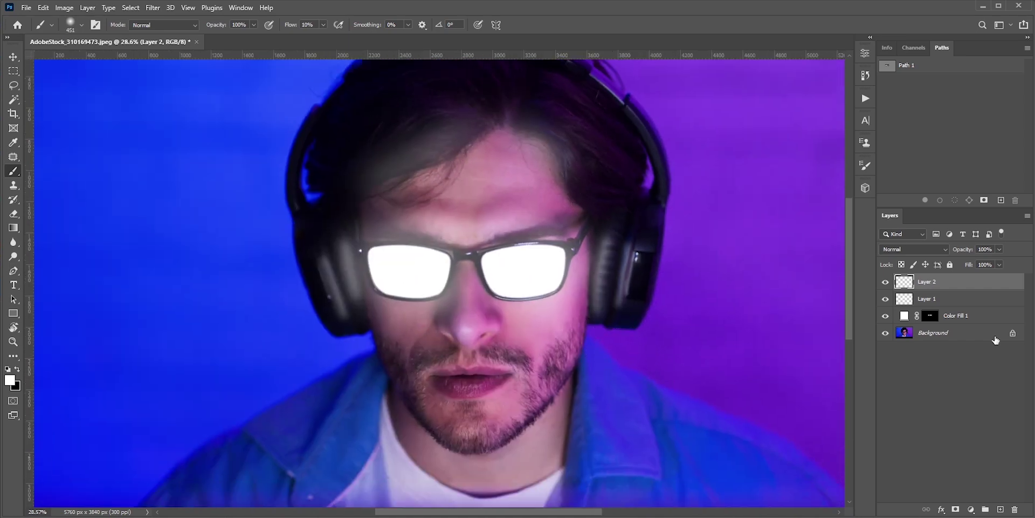
pyautogui.doubleClick(995, 287)
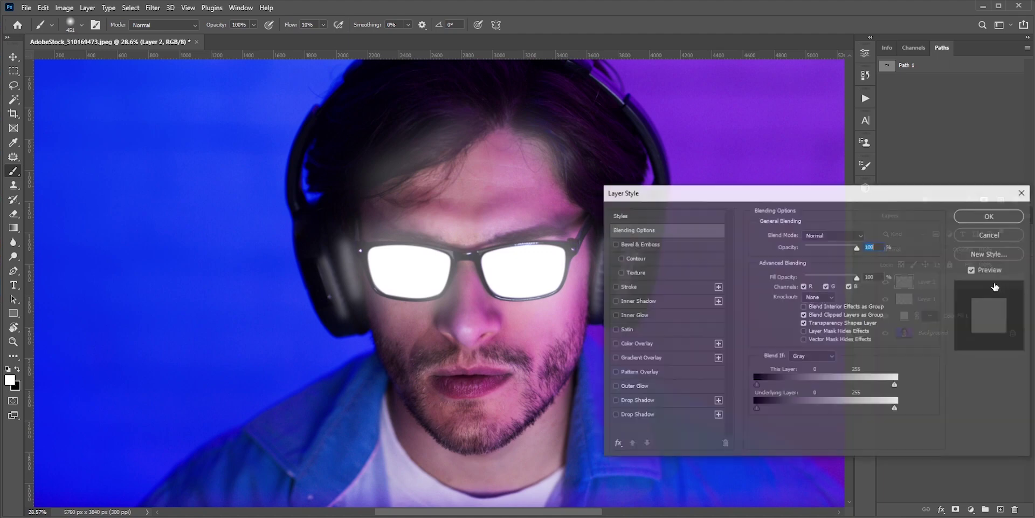
pyautogui.moveTo(715, 193); pyautogui.dragTo(771, 162)
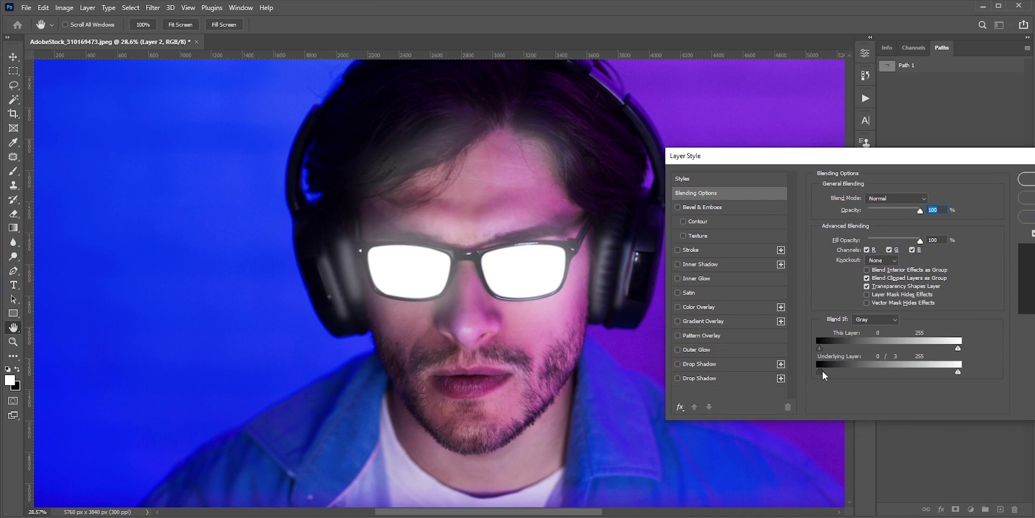
pyautogui.moveTo(822, 371)
pyautogui.mouseDown()
pyautogui.moveTo(838, 374)
pyautogui.moveTo(824, 372)
pyautogui.mouseUp()
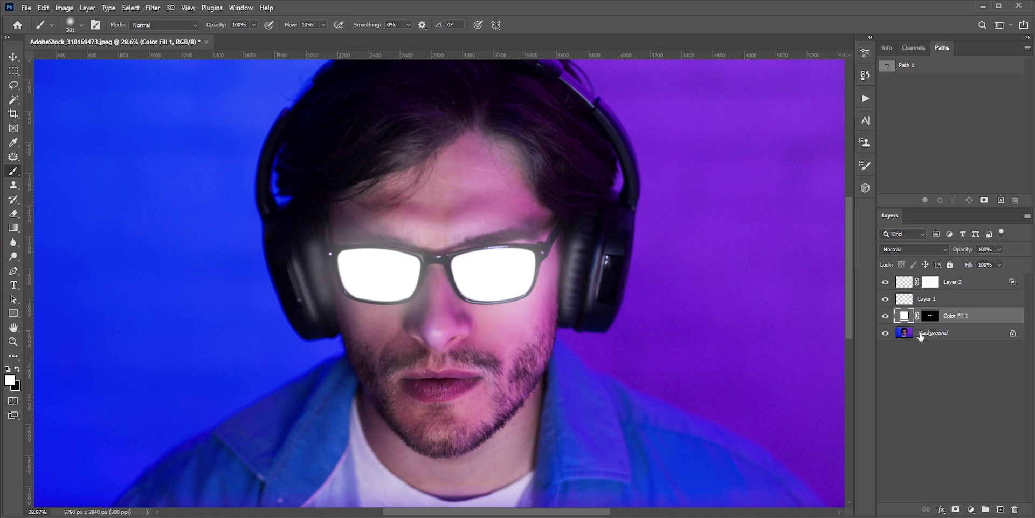
# Duplicate the white lens fill layer and set the copy's color to bef4ff
pyautogui.hotkey('ctrl', 'j')
pyautogui.doubleClick(904, 315)
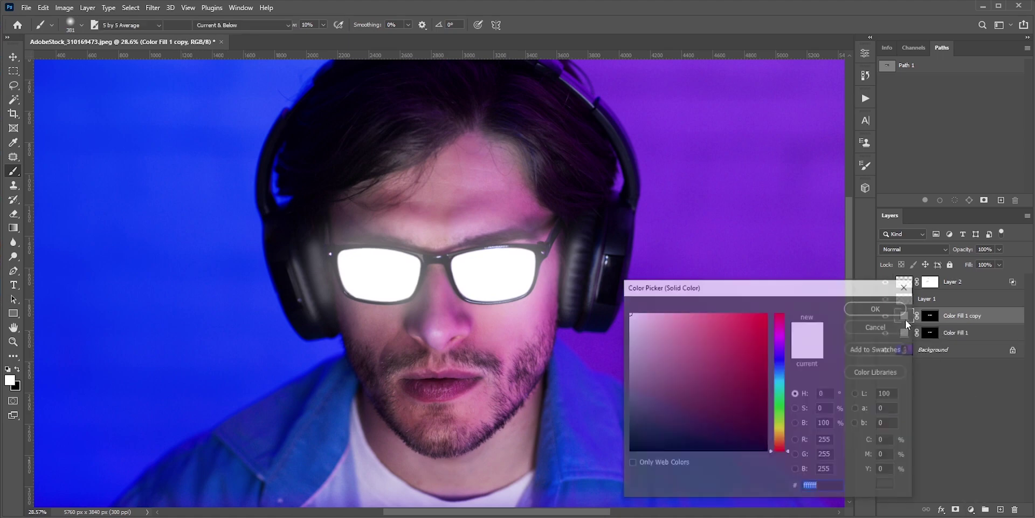
pyautogui.write('bef4ff')
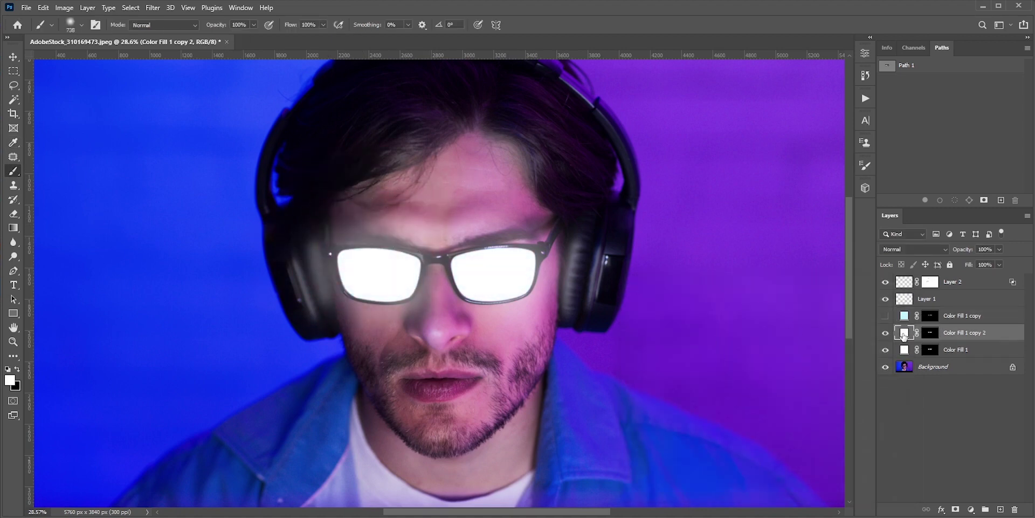
# Change the color of the Color Fill 1 copy 2 layer to gray a3a3a3
pyautogui.doubleClick(903, 333)
pyautogui.moveTo(636, 380); pyautogui.dragTo(615, 361)
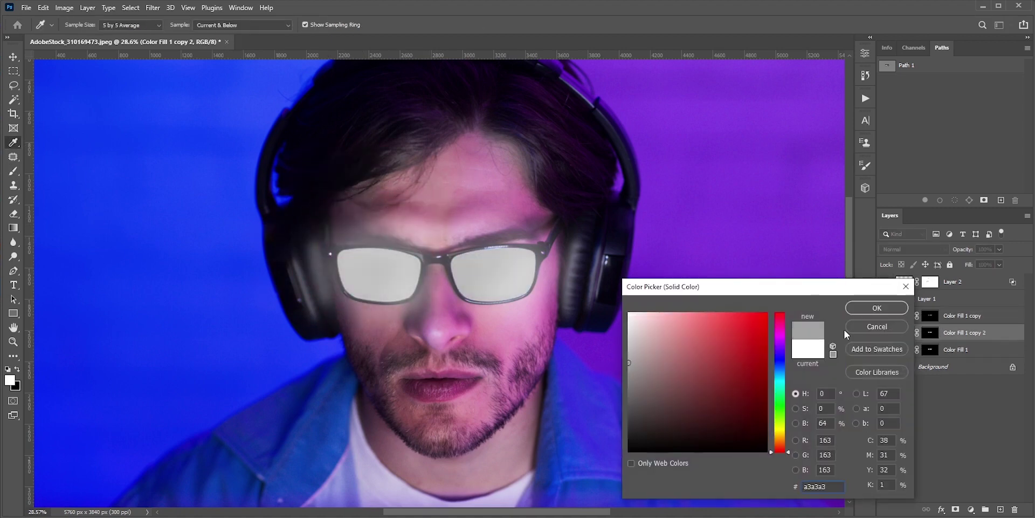
pyautogui.click(878, 307)
# Mask out the upper part of both lenses on the gray fill with Polygonal Lasso selections filled with black, and deselect
pyautogui.click(930, 333)
pyautogui.press('l')
pyautogui.click(320, 266)
pyautogui.click(427, 280)
pyautogui.click(424, 236)
pyautogui.click(331, 218)
pyautogui.click(315, 234)
pyautogui.click(320, 266)
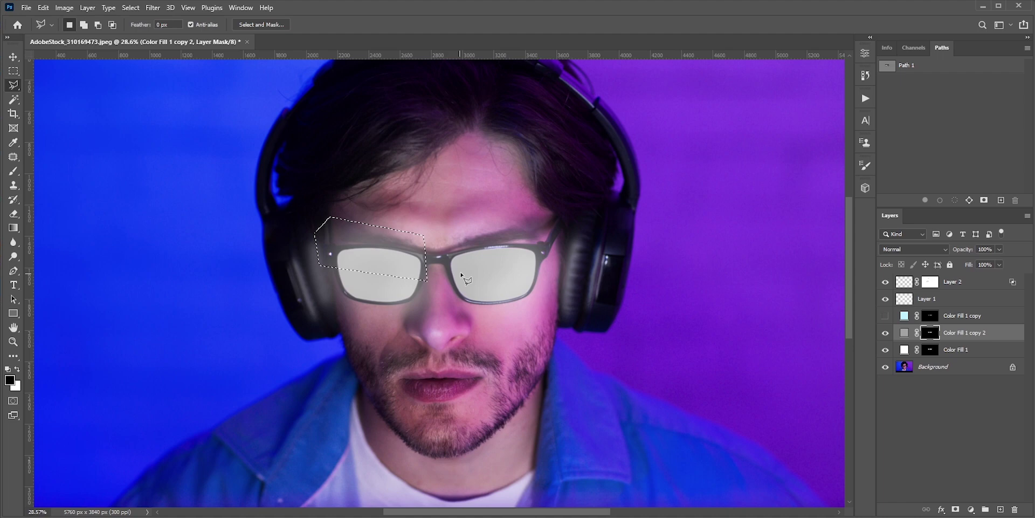
pyautogui.click(449, 281)
pyautogui.click(550, 267)
pyautogui.click(543, 215)
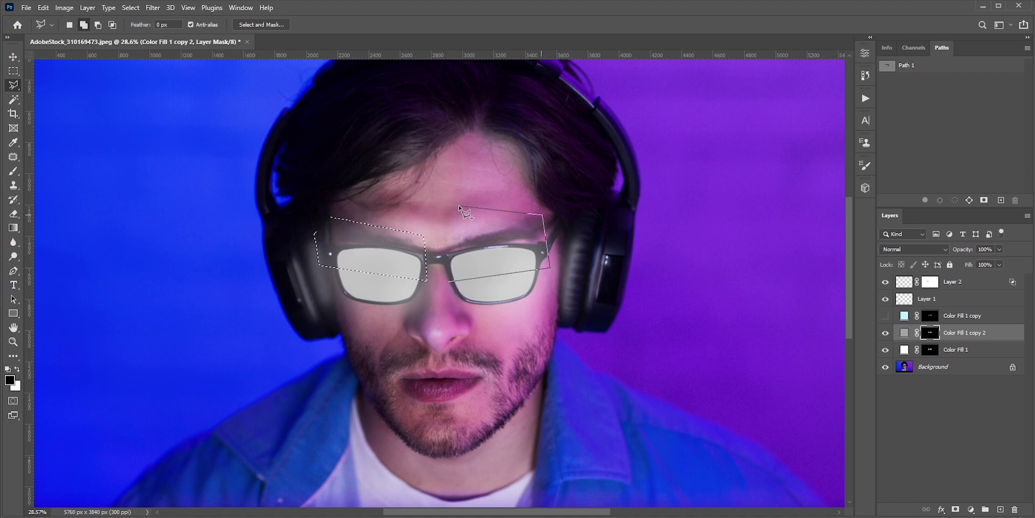
pyautogui.click(451, 283)
pyautogui.hotkey('ctrl', 'BackSpace')
pyautogui.hotkey('ctrl', 'd')
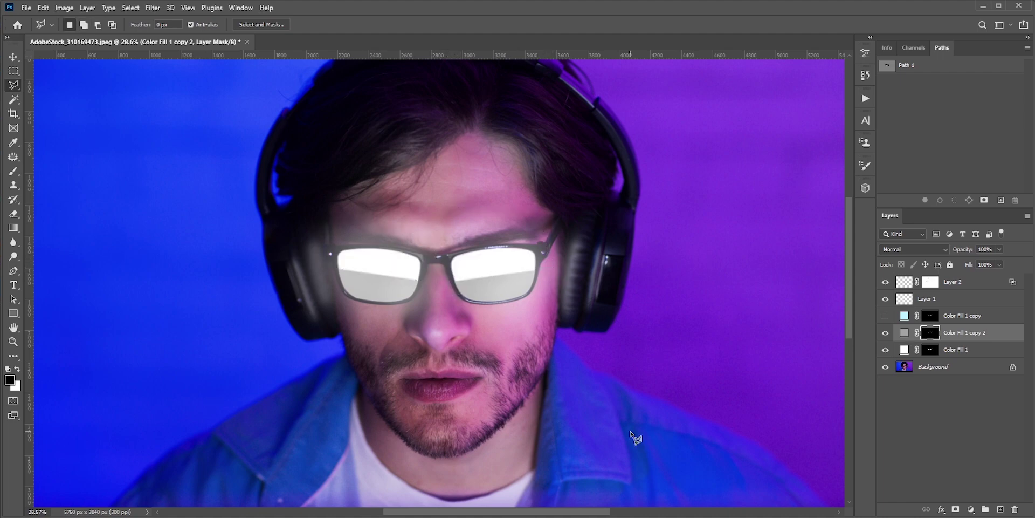
# Open the gray fill's mask properties, hide the gray fill layer and show the light blue fill layer
pyautogui.doubleClick(930, 335)
pyautogui.click(846, 50)
pyautogui.click(886, 316)
pyautogui.click(885, 333)
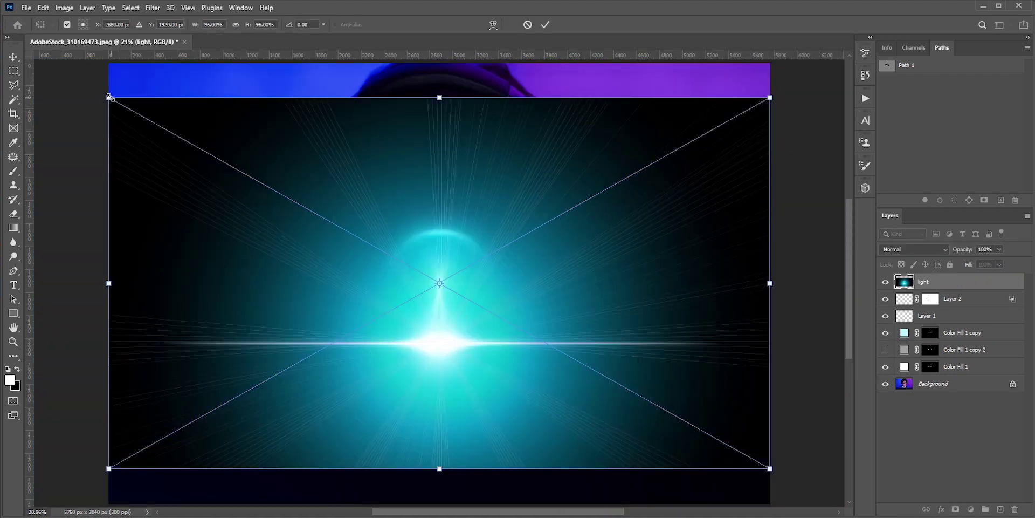
# Blend the light image in Screen mode at 50% opacity, scaled to about 41%, rotated about -7° and moved to the right-hand lens's outer corner
pyautogui.moveTo(110, 98); pyautogui.dragTo(208, 153)
pyautogui.hotkey('alt', 'shift', 's')
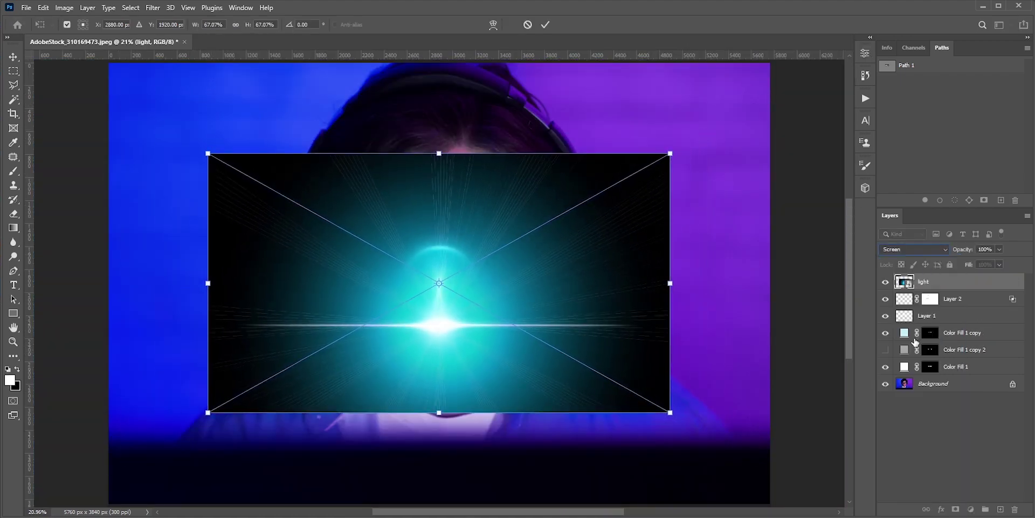
pyautogui.moveTo(453, 329); pyautogui.dragTo(511, 250)
pyautogui.moveTo(266, 73); pyautogui.dragTo(356, 122)
pyautogui.moveTo(654, 106); pyautogui.dragTo(641, 88)
pyautogui.moveTo(502, 229); pyautogui.dragTo(504, 229)
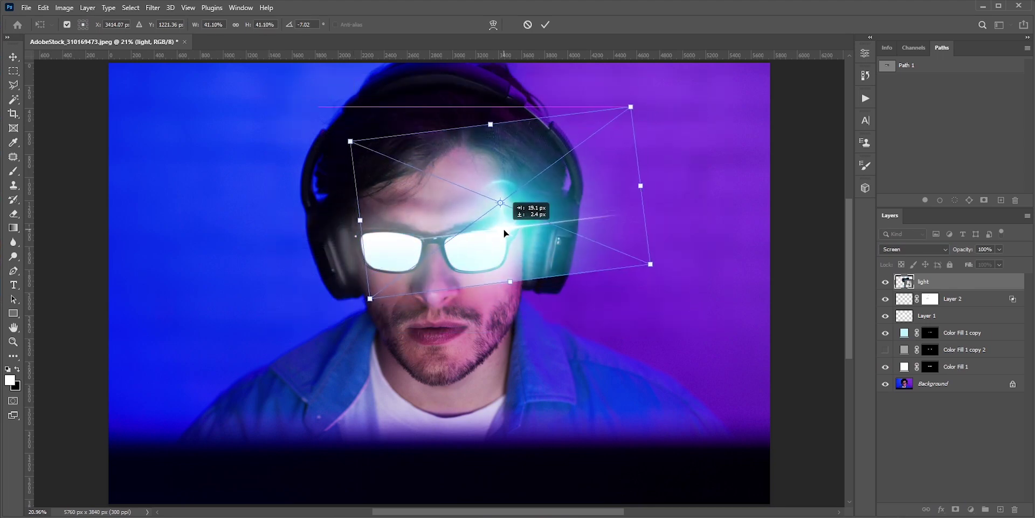
pyautogui.press('Return')
pyautogui.press('5')
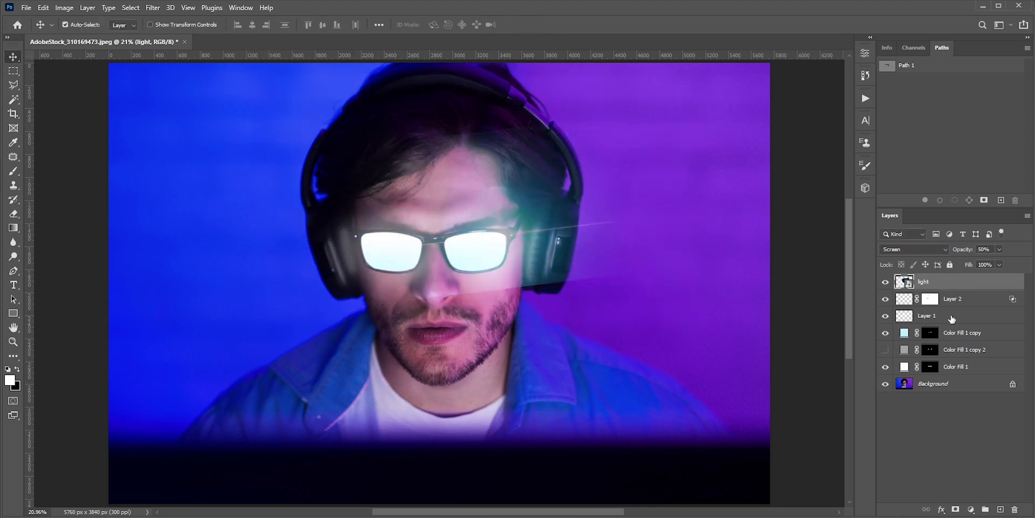
# Add a layer mask to the light layer and paint black over the flare's hard lower edge
pyautogui.click(954, 510)
pyautogui.press('b')
pyautogui.press('x')
pyautogui.moveTo(416, 324)
pyautogui.mouseDown()
pyautogui.moveTo(600, 300)
pyautogui.moveTo(438, 327)
pyautogui.mouseUp()
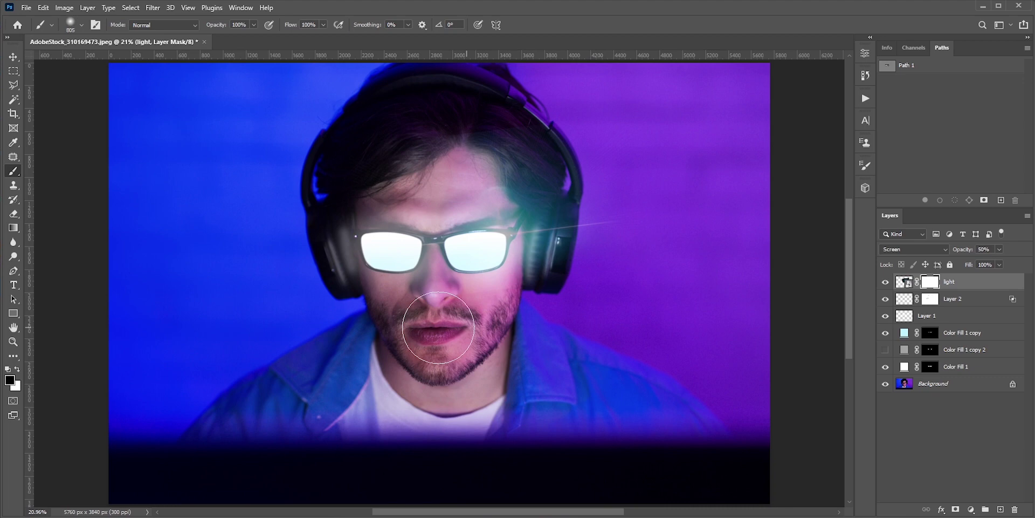
# Add a Hue/Saturation adjustment clipped to the light layer and lower its saturation to about -79
pyautogui.click(904, 281)
pyautogui.click(971, 509)
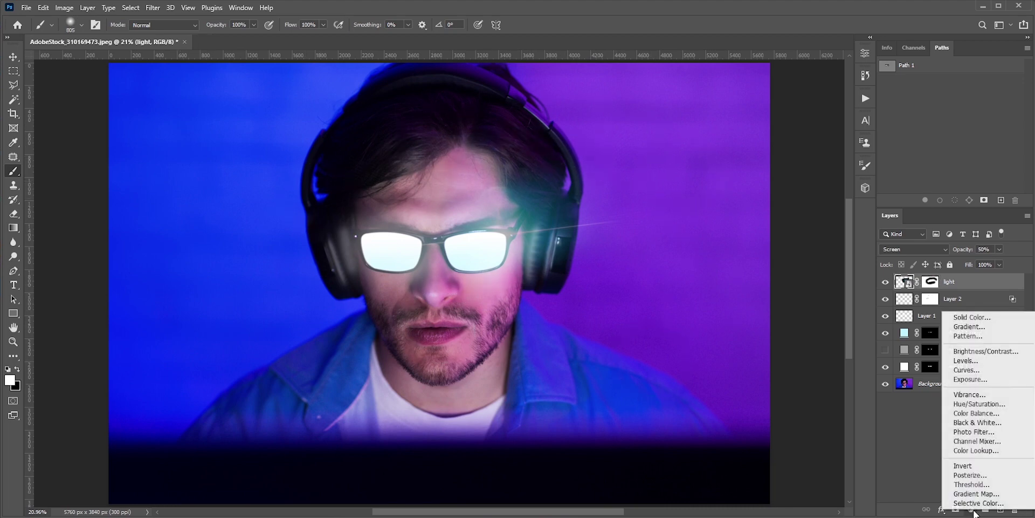
pyautogui.click(971, 404)
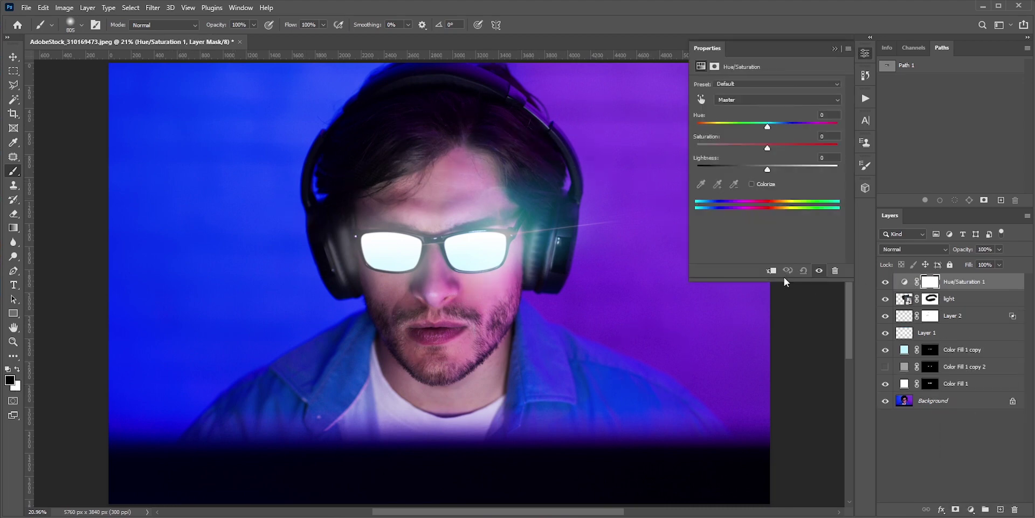
pyautogui.click(772, 270)
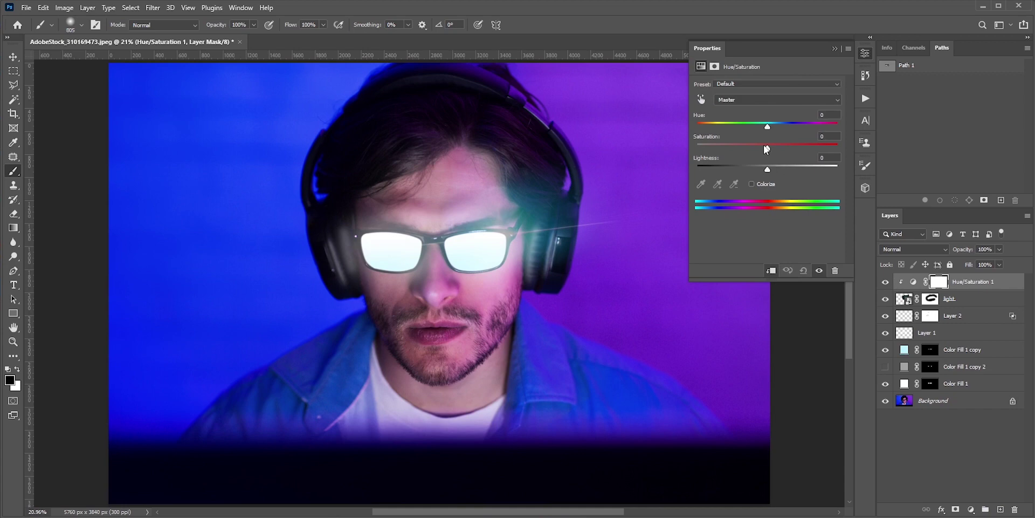
pyautogui.moveTo(766, 148); pyautogui.dragTo(702, 146)
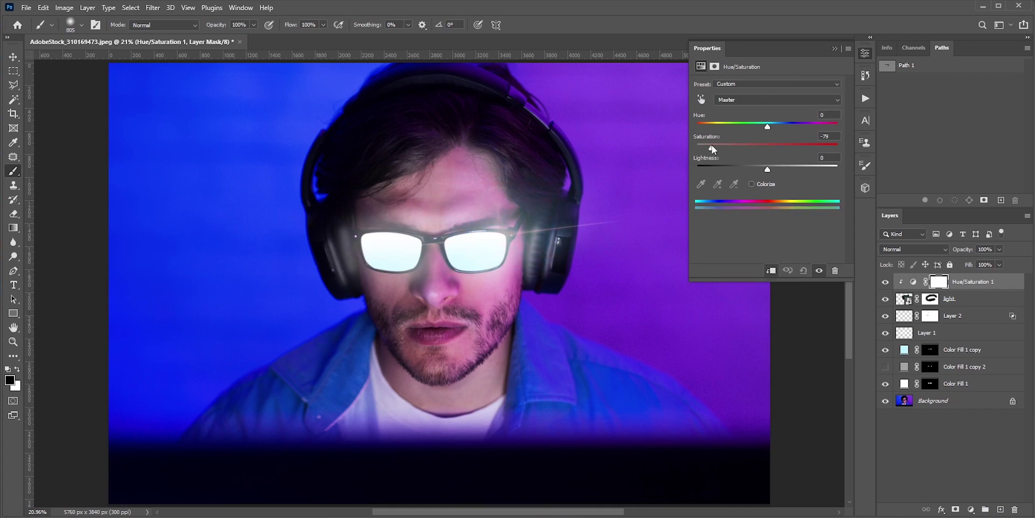
pyautogui.click(835, 48)
# Create a new layer in Overlay mode filled with 50% gray and convert it to a smart object
pyautogui.scroll(3, 510, 267)
pyautogui.scroll(5, 510, 267)
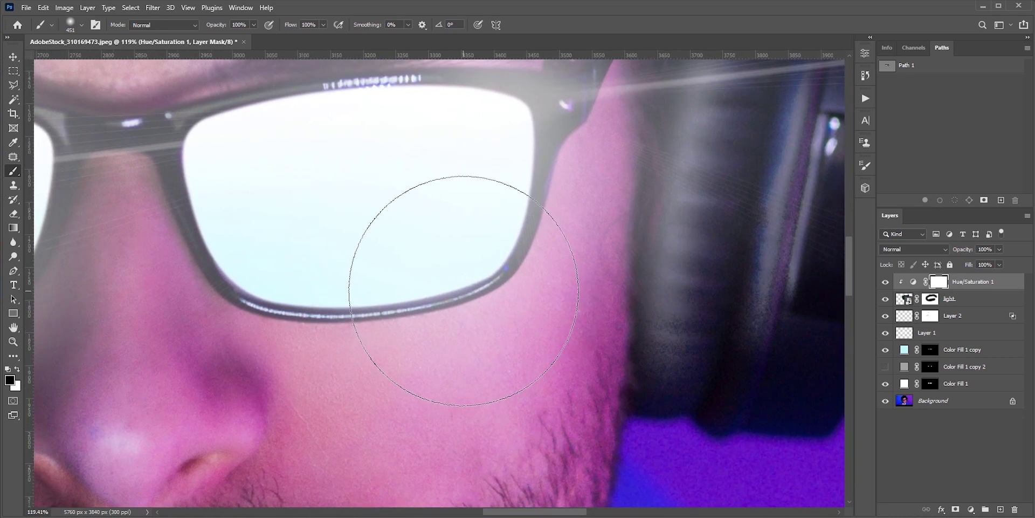
pyautogui.hotkey('ctrl', 'shift', 'n')
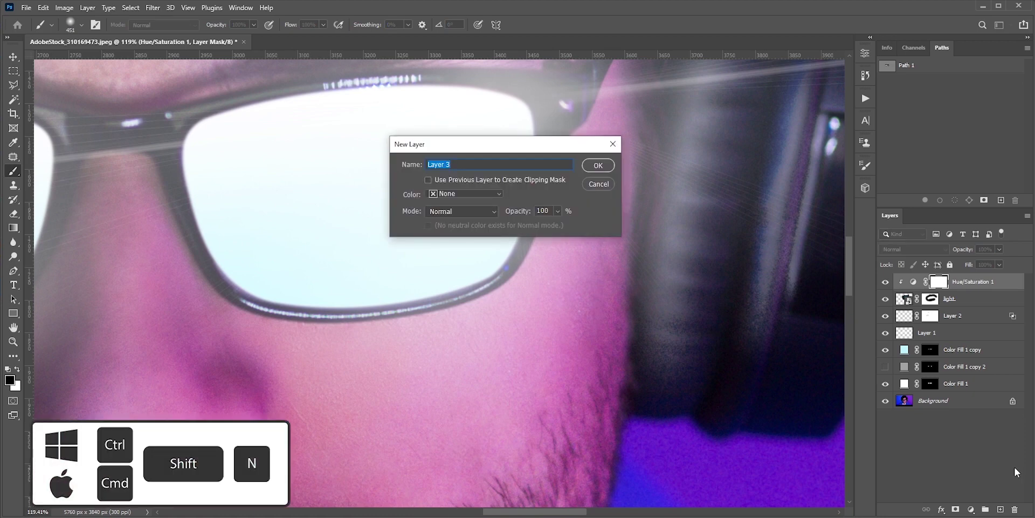
pyautogui.click(479, 213)
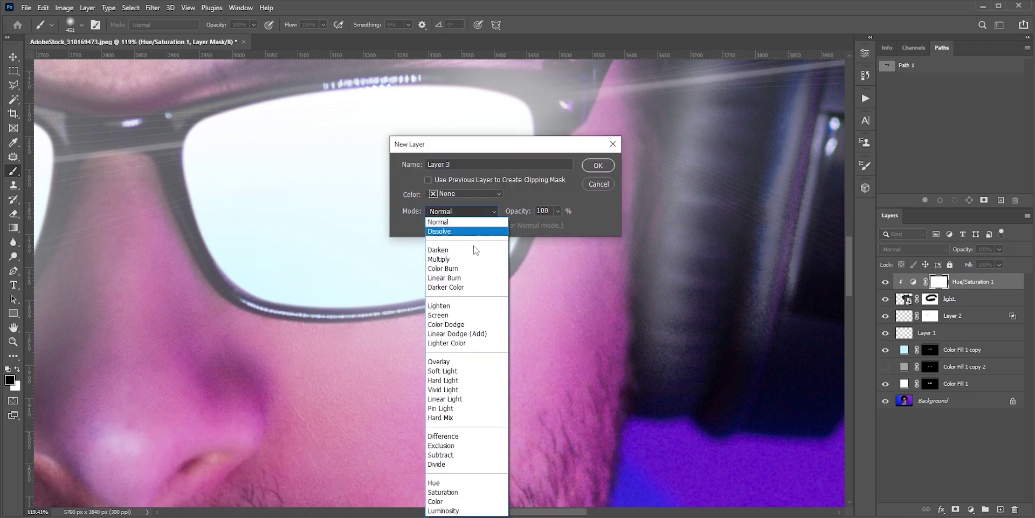
pyautogui.click(449, 367)
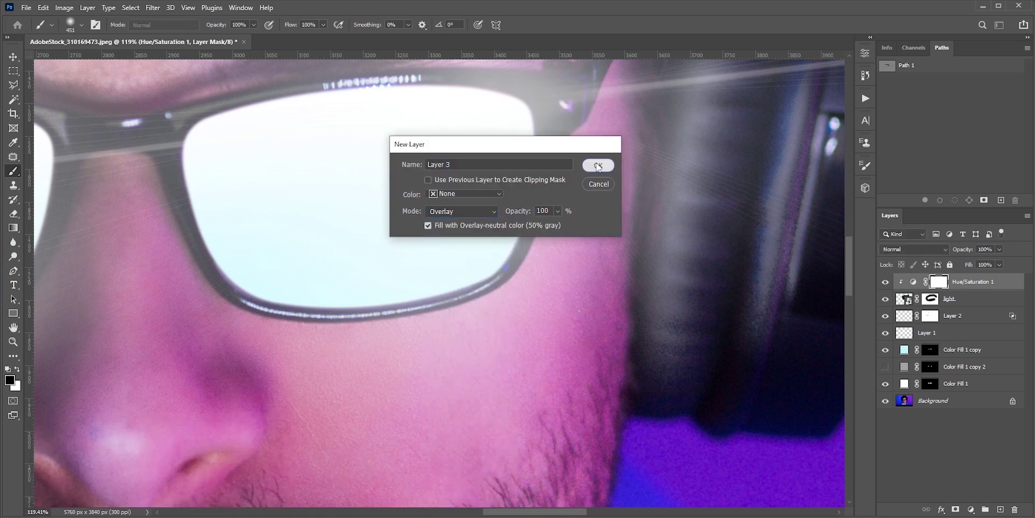
pyautogui.click(598, 165)
pyautogui.press('x')
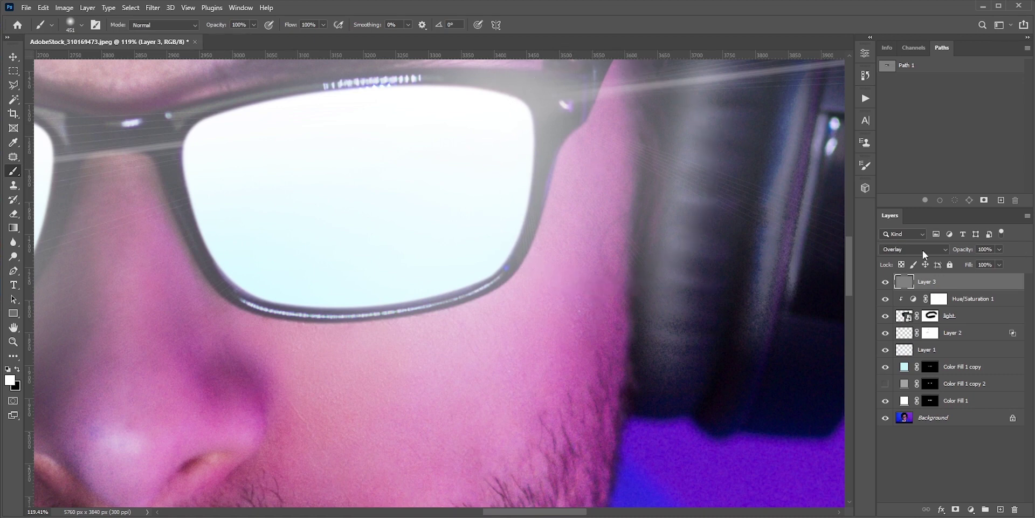
pyautogui.rightClick(942, 281)
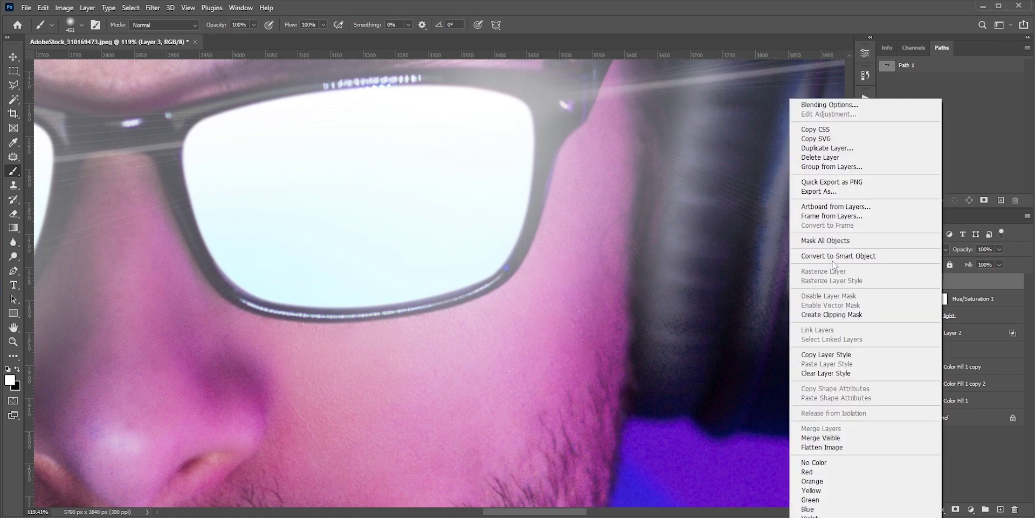
pyautogui.click(837, 255)
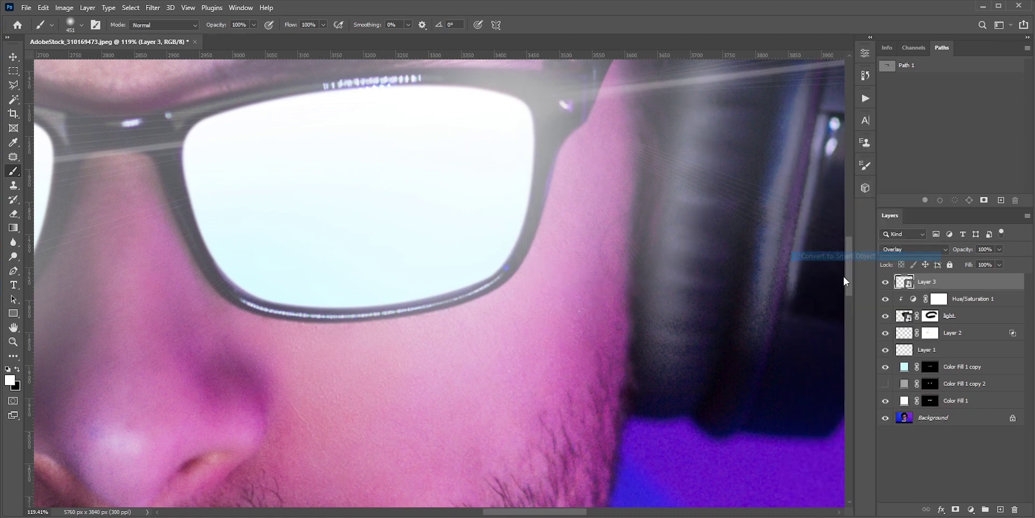
# Apply 8% uniform, monochromatic Add Noise to the gray Overlay layer
pyautogui.click(150, 8)
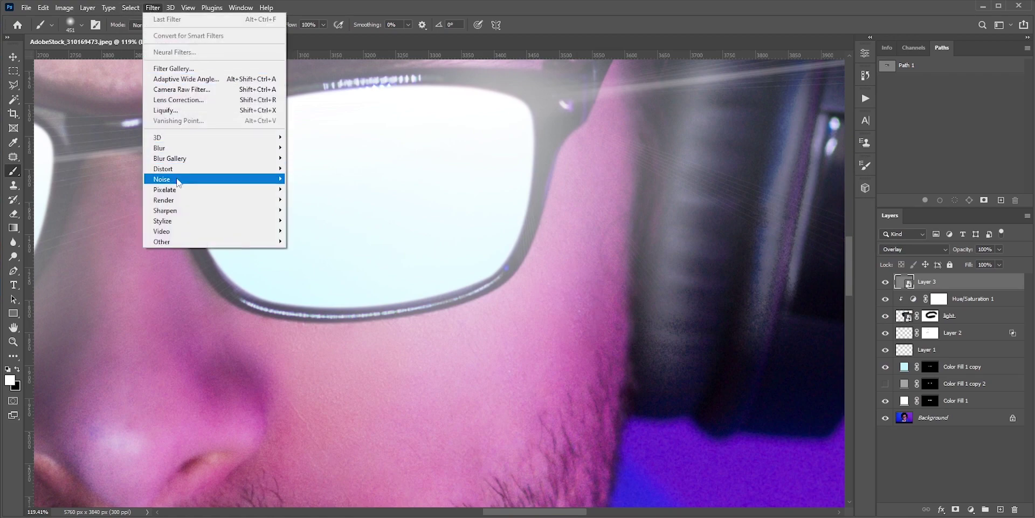
pyautogui.moveTo(178, 182)
pyautogui.click(334, 179)
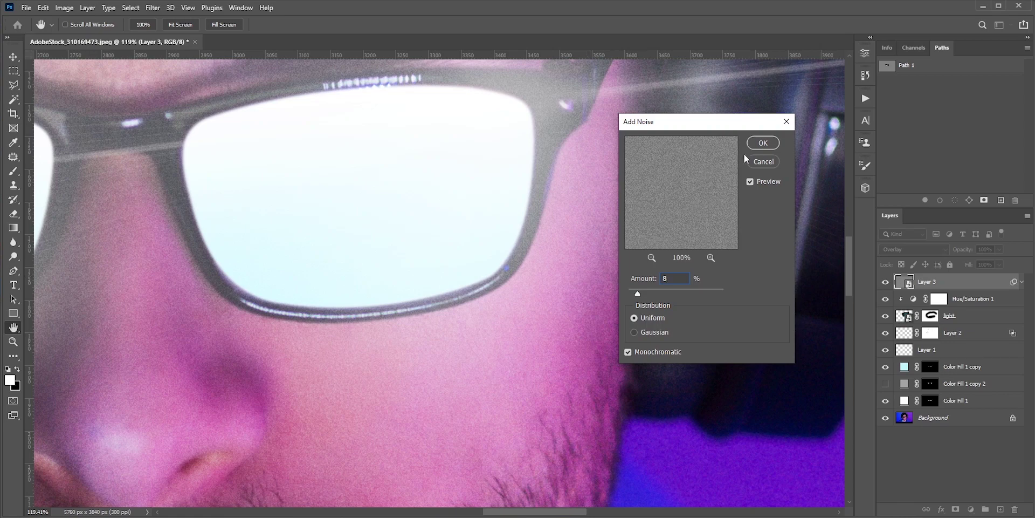
pyautogui.click(760, 145)
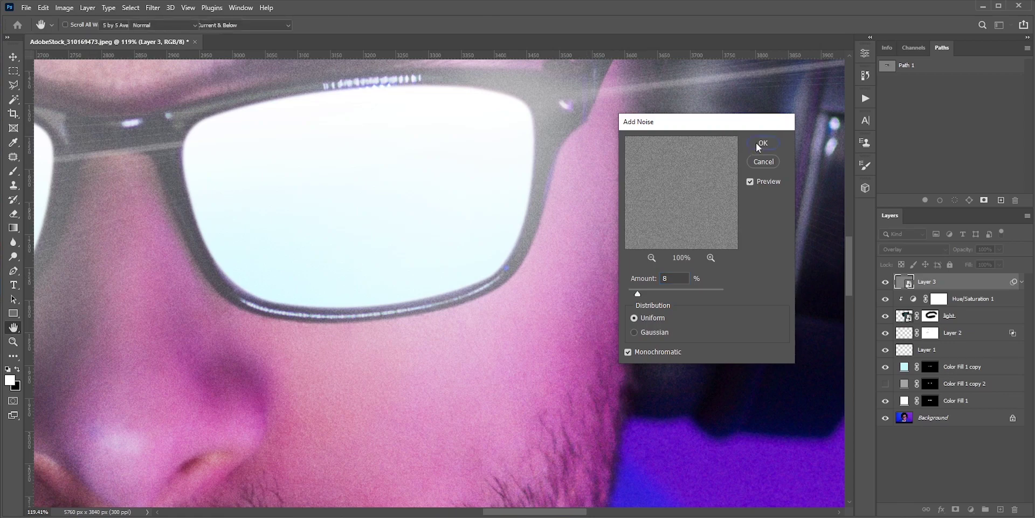
# Soften the noise on the gray Overlay layer with a slight Gaussian Blur
pyautogui.click(153, 8)
pyautogui.moveTo(178, 148)
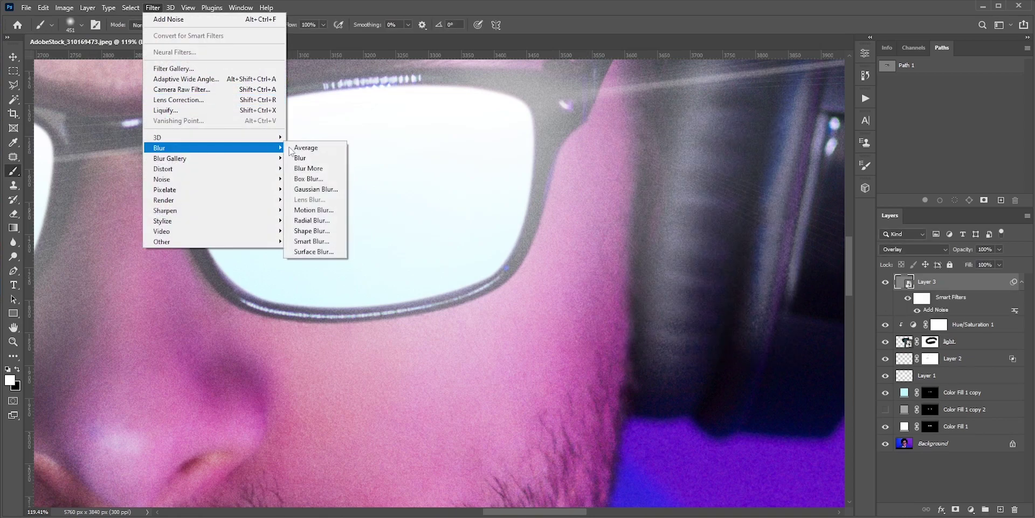
pyautogui.click(313, 189)
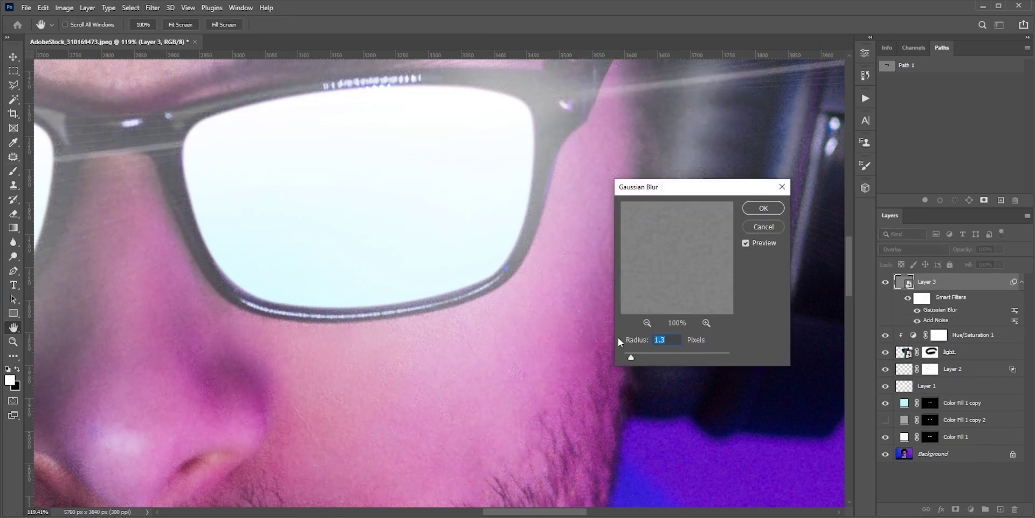
pyautogui.write('.')
pyautogui.click(764, 209)
pyautogui.press('b')
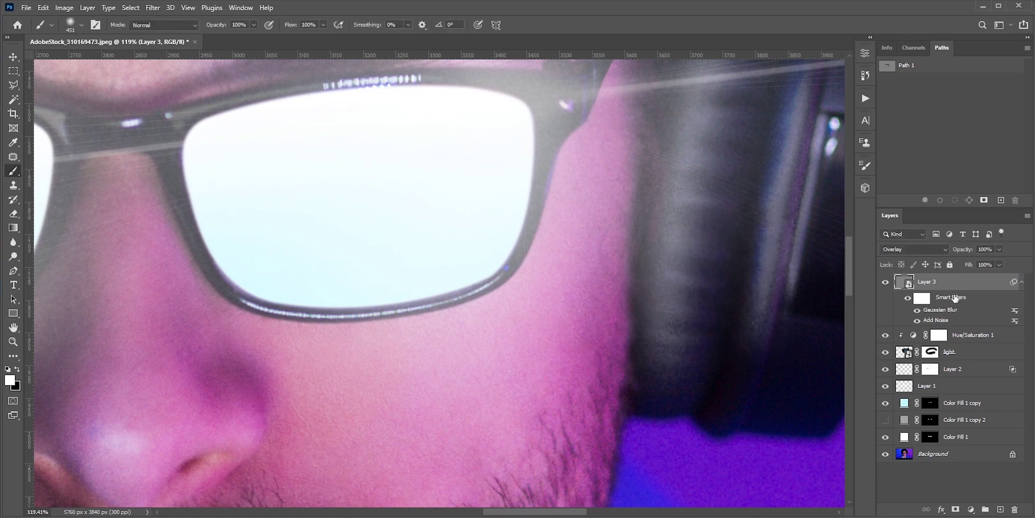
# Copy the white fill's lens mask onto the noise layer and compare the image with that layer hidden and shown
pyautogui.moveTo(931, 440); pyautogui.dragTo(936, 283)
pyautogui.click(886, 282)
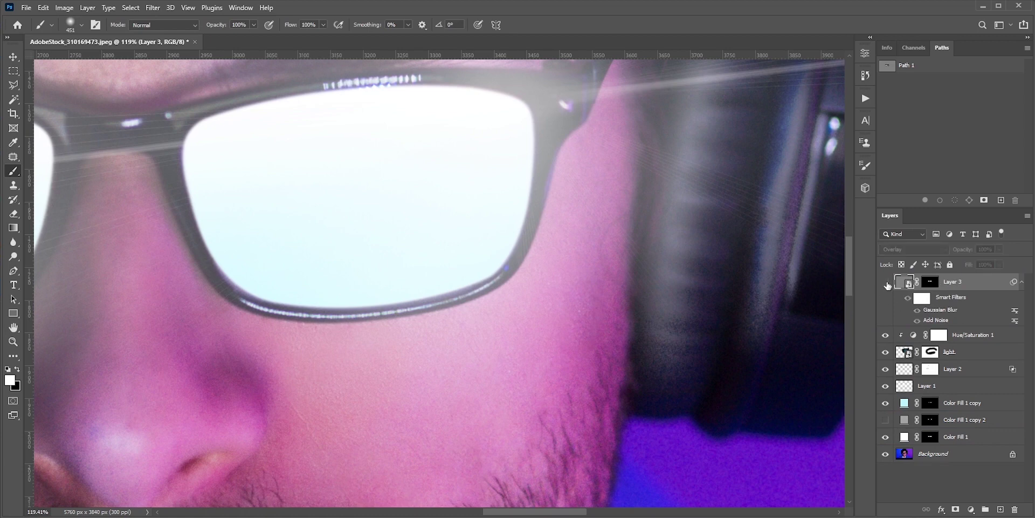
pyautogui.click(886, 282)
pyautogui.click(886, 282)
pyautogui.click(886, 282)
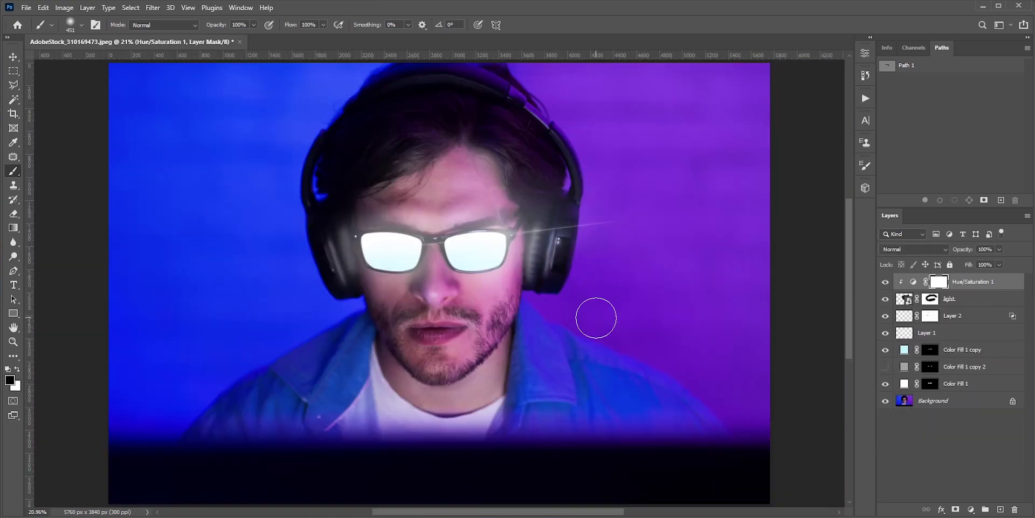
# Compare the finished glow with the original portrait by hiding and showing every layer above the background
pyautogui.keyDown('alt'); pyautogui.click(886, 401); pyautogui.keyUp('alt')
pyautogui.keyDown('alt'); pyautogui.click(886, 401); pyautogui.keyUp('alt')
pyautogui.keyDown('alt'); pyautogui.click(886, 400); pyautogui.keyUp('alt')
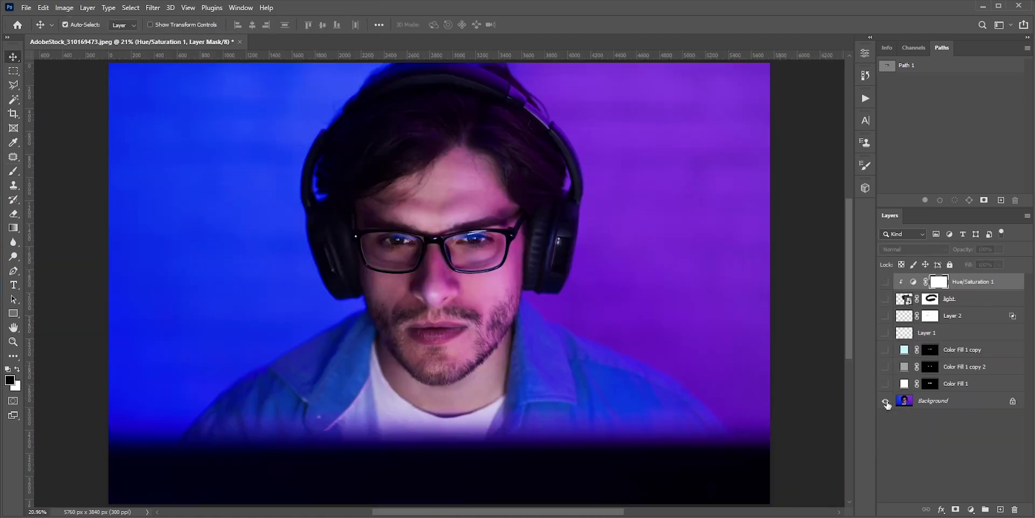
pyautogui.keyDown('alt'); pyautogui.click(886, 400); pyautogui.keyUp('alt')
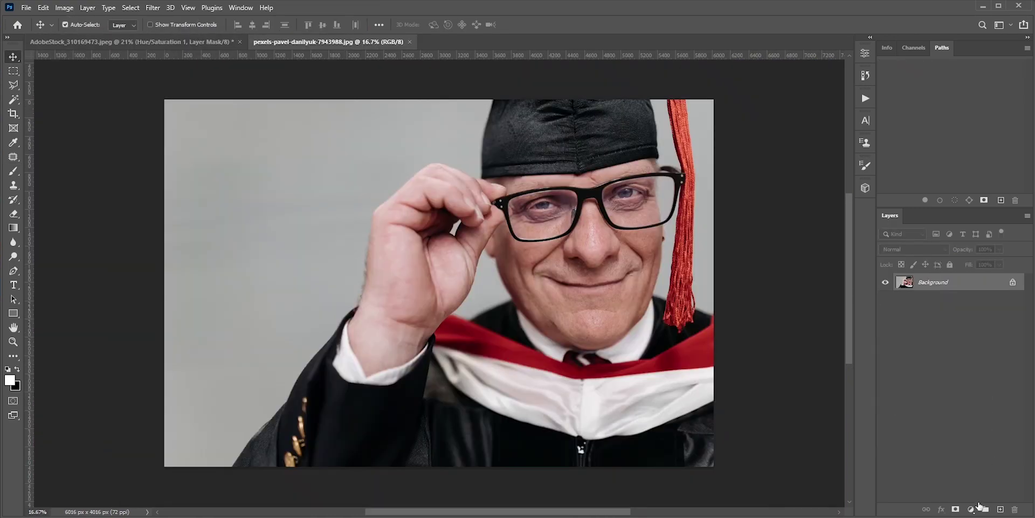
# Darken the graduate photo with a Curves adjustment by pulling the upper part of the RGB curve down
pyautogui.click(972, 509)
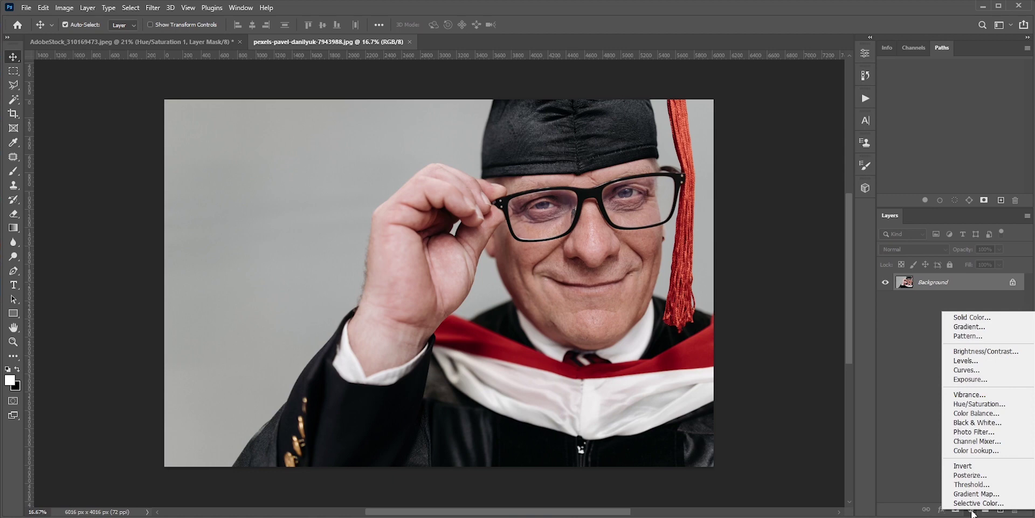
pyautogui.click(968, 371)
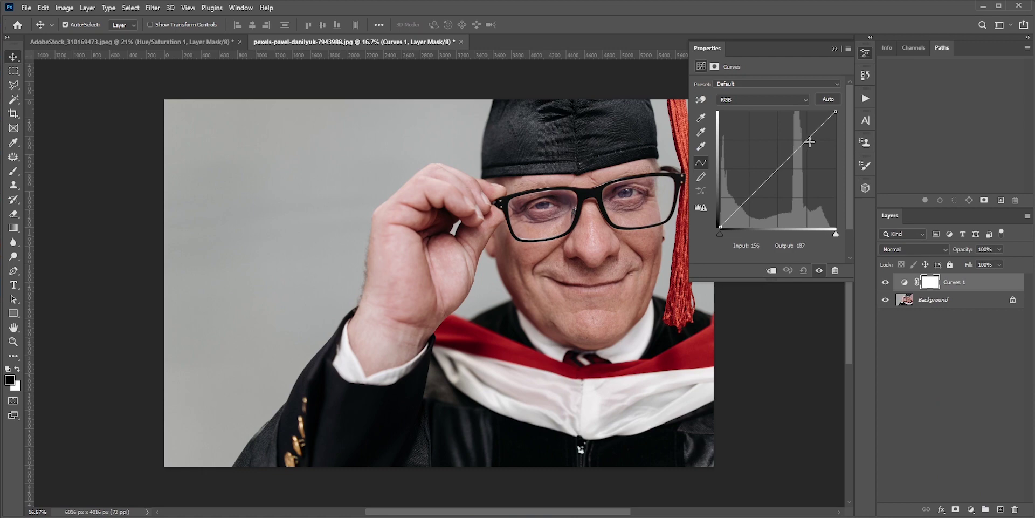
pyautogui.moveTo(803, 140); pyautogui.dragTo(813, 150)
pyautogui.click(833, 49)
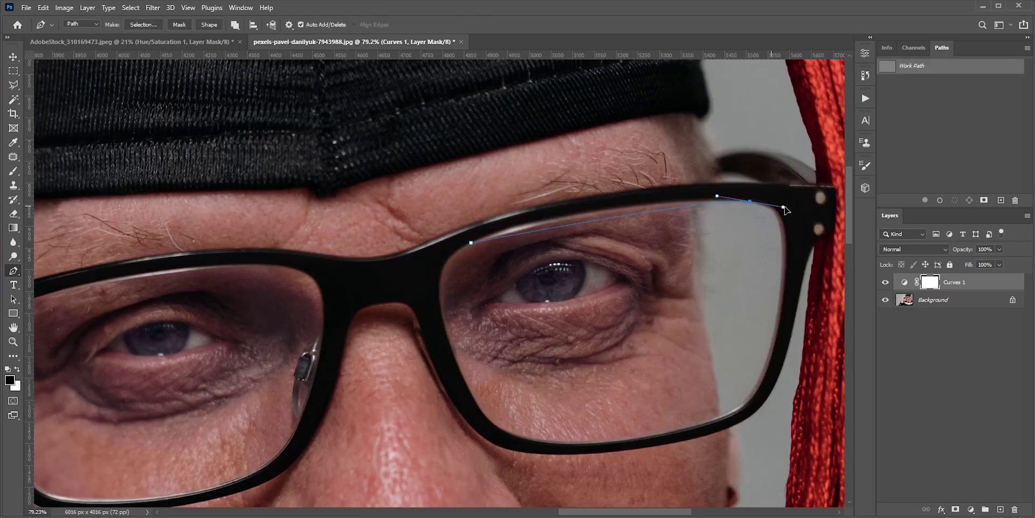
# Trace the inner edge of the lens beside the red tassel with a closed Pen tool path
pyautogui.moveTo(750, 202); pyautogui.dragTo(896, 200)
pyautogui.keyDown('alt'); pyautogui.click(692, 201); pyautogui.keyUp('alt')
pyautogui.moveTo(724, 223); pyautogui.dragTo(731, 243)
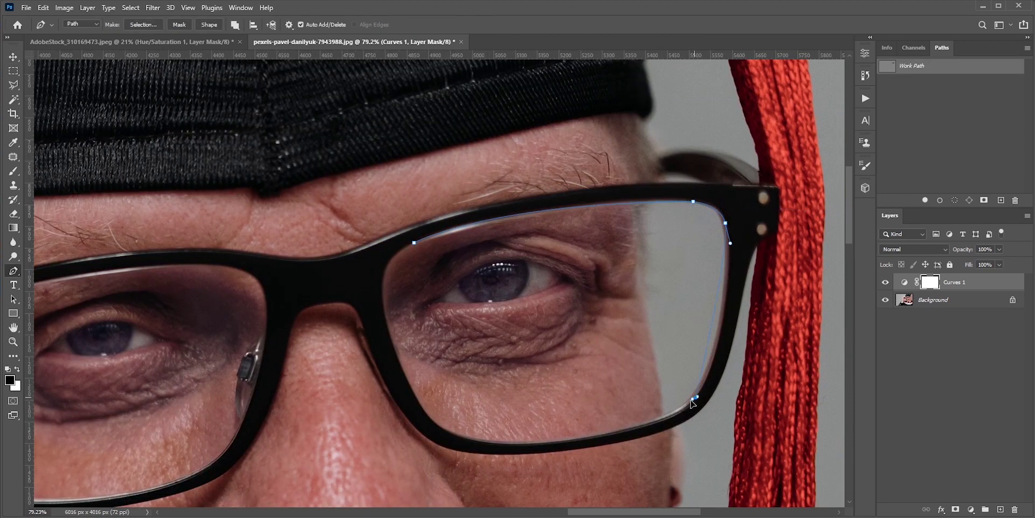
pyautogui.moveTo(695, 397); pyautogui.dragTo(671, 424)
pyautogui.scroll(2, 670, 424)
pyautogui.moveTo(524, 447); pyautogui.dragTo(485, 452)
pyautogui.moveTo(369, 403); pyautogui.dragTo(349, 373)
pyautogui.moveTo(390, 433); pyautogui.dragTo(387, 448)
pyautogui.click(360, 203)
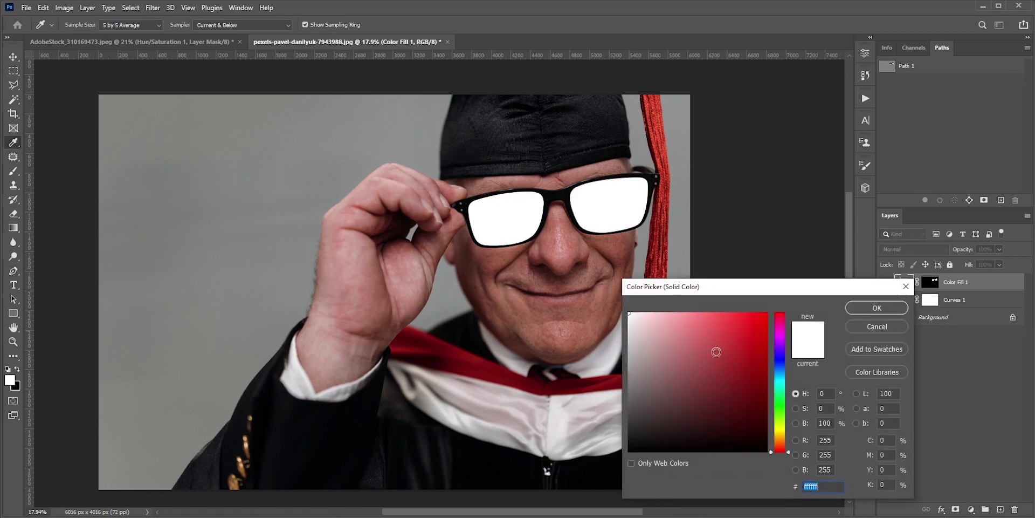
# Fill the traced lenses with a solid white (ffffff) fill layer and feather its mask about 2.2 px
pyautogui.click(876, 308)
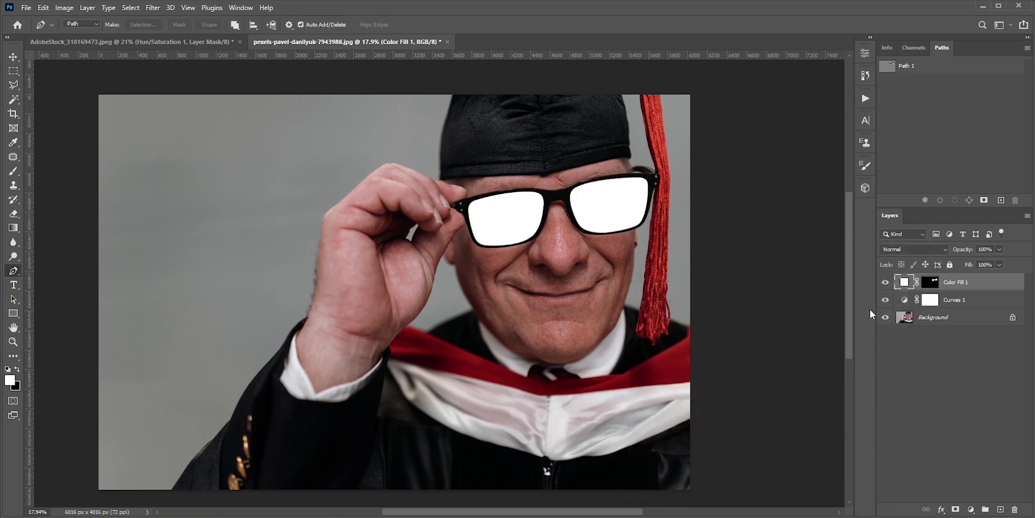
pyautogui.doubleClick(930, 281)
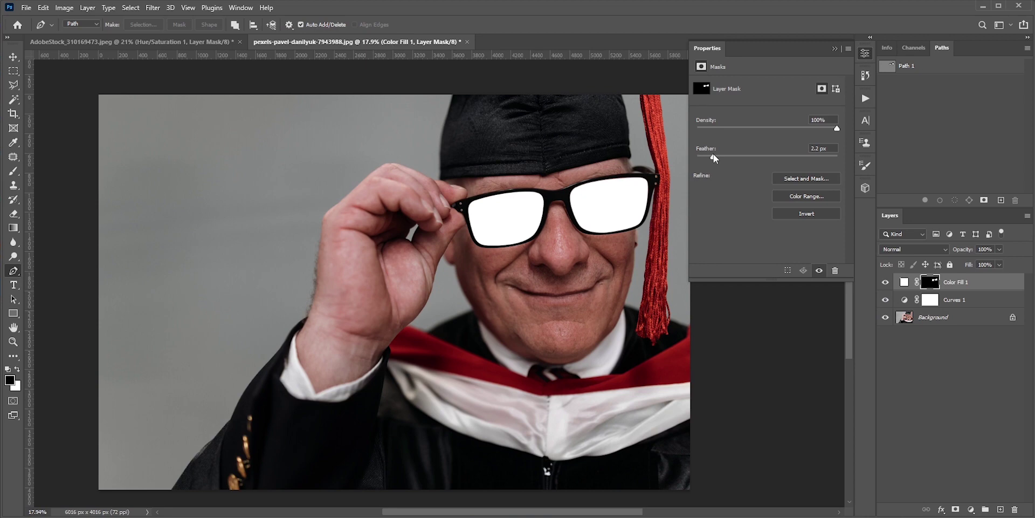
pyautogui.moveTo(714, 155); pyautogui.dragTo(716, 156)
# Paint a soft white glow at 10% flow over the lenses, and on a new layer paint light spill along the cap, tassel and hand
pyautogui.moveTo(504, 186)
pyautogui.mouseDown()
pyautogui.moveTo(542, 220)
pyautogui.moveTo(470, 230)
pyautogui.moveTo(621, 226)
pyautogui.mouseUp()
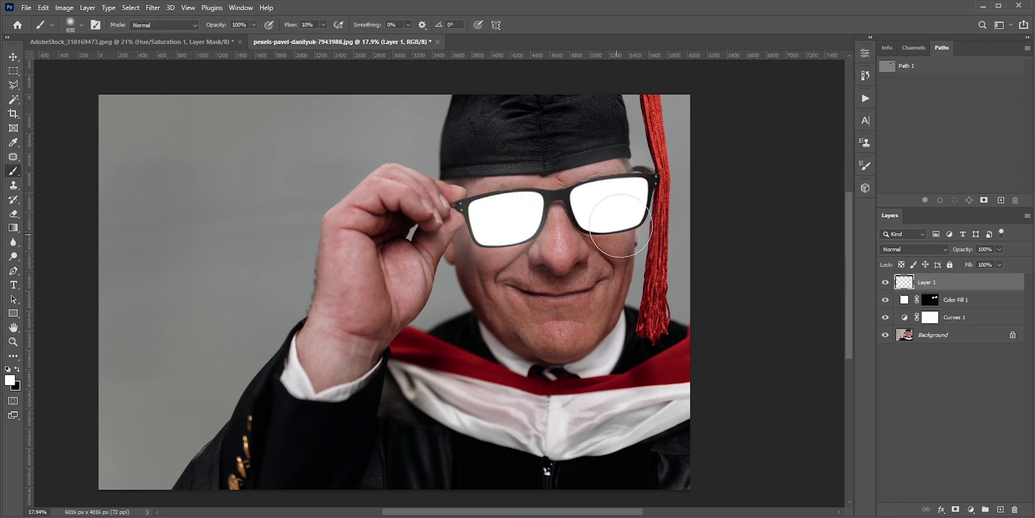
pyautogui.hotkey('ctrl', 'shift', 'alt', 'n')
pyautogui.moveTo(453, 168); pyautogui.dragTo(593, 160)
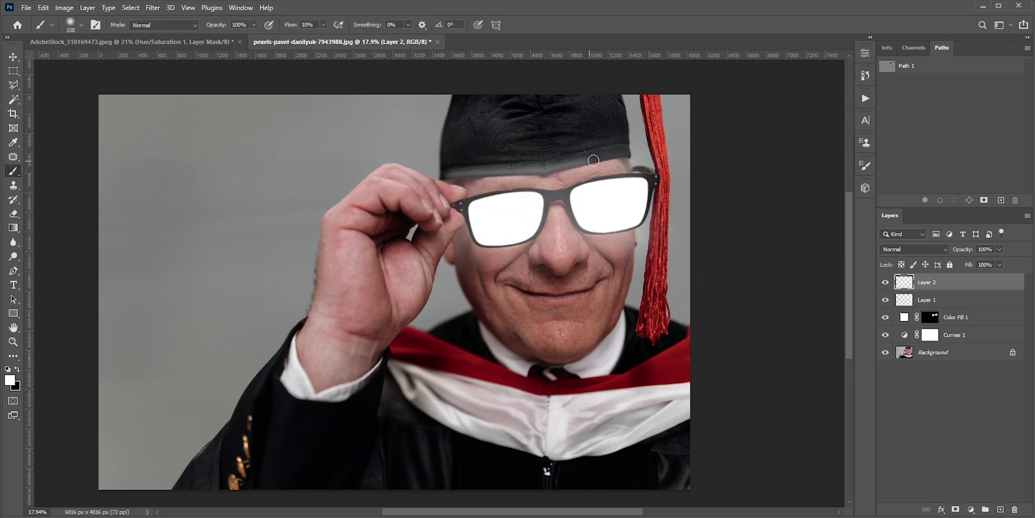
pyautogui.keyDown('alt'); pyautogui.rightClick(648, 145); pyautogui.keyUp('alt')
pyautogui.moveTo(648, 145); pyautogui.dragTo(649, 303)
pyautogui.moveTo(649, 140); pyautogui.dragTo(649, 117)
pyautogui.moveTo(456, 213); pyautogui.dragTo(410, 292)
pyautogui.keyDown('alt'); pyautogui.rightClick(422, 208); pyautogui.keyUp('alt')
pyautogui.moveTo(392, 186); pyautogui.dragTo(439, 199)
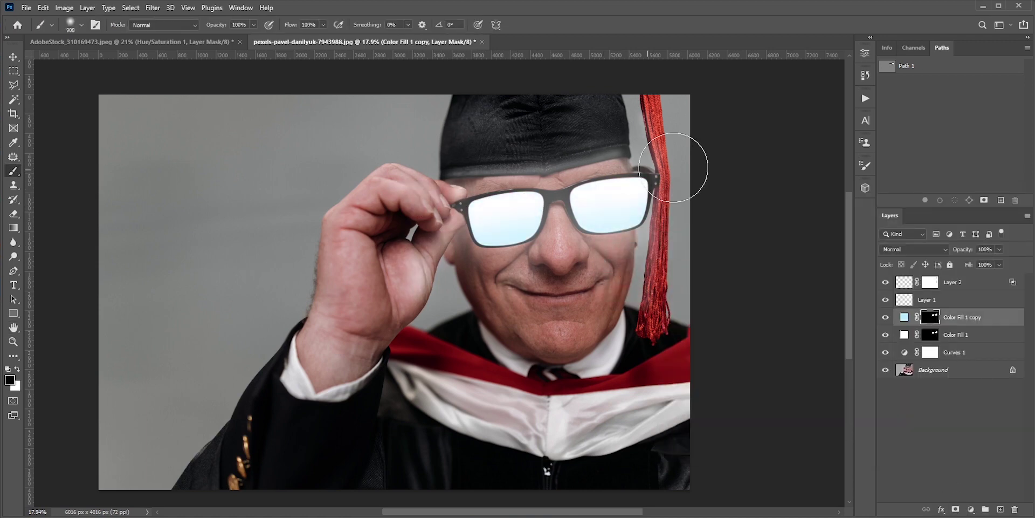
# Compare the graduate photo with and without the effect layers, and with and without the Curves adjustment
pyautogui.keyDown('alt'); pyautogui.click(885, 370); pyautogui.keyUp('alt')
pyautogui.keyDown('alt'); pyautogui.click(886, 370); pyautogui.keyUp('alt')
pyautogui.click(885, 352)
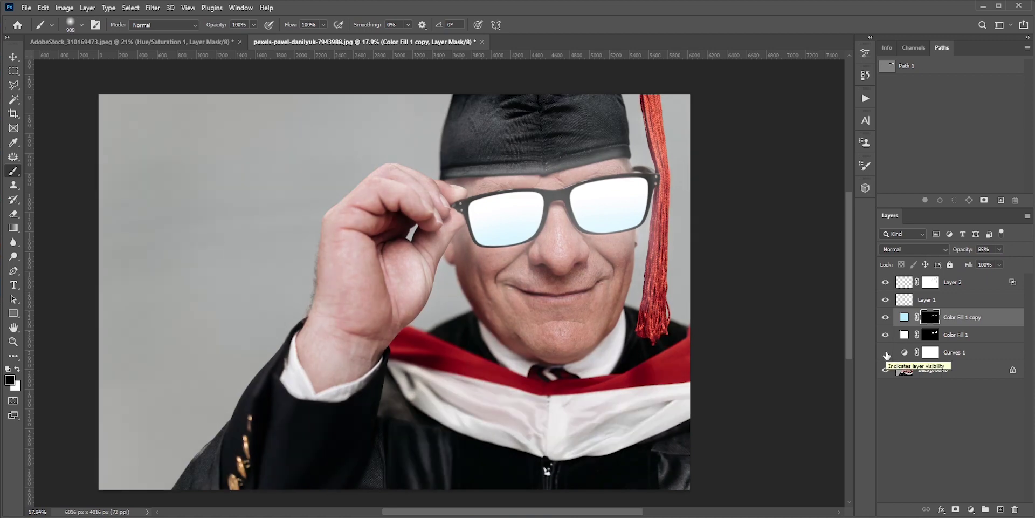
pyautogui.click(886, 352)
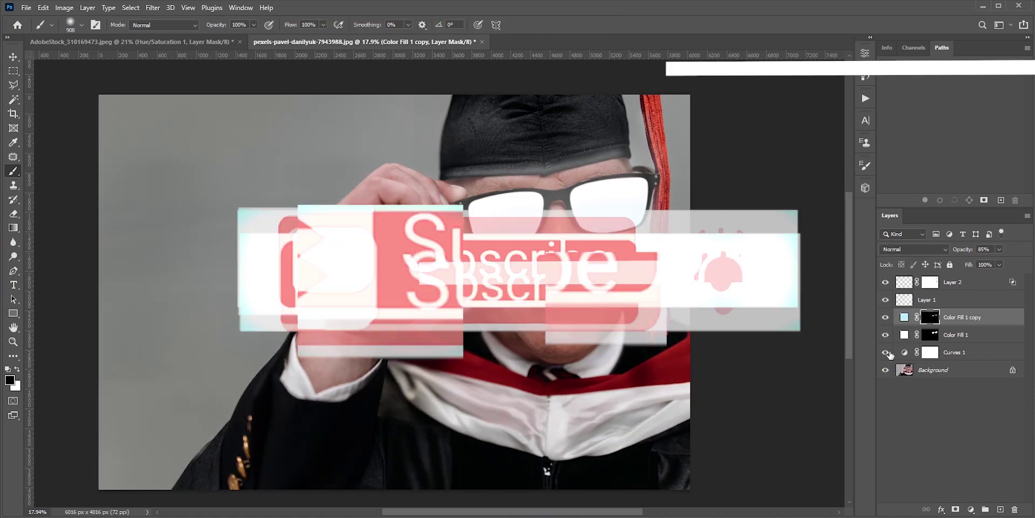
# Reopen the Curves adjustment and darken the photo further with a curve point at input 213, output 173
pyautogui.click(890, 357)
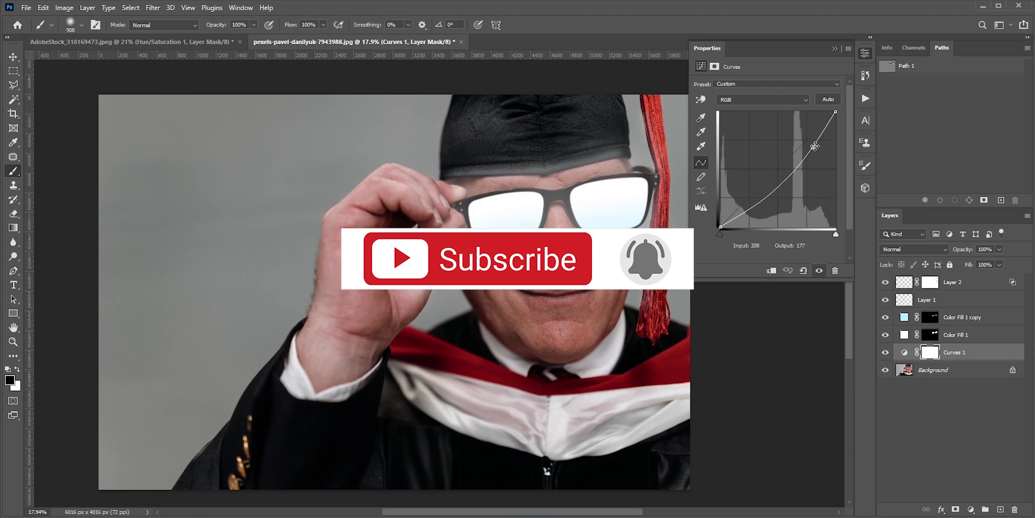
pyautogui.moveTo(816, 146); pyautogui.dragTo(819, 148)
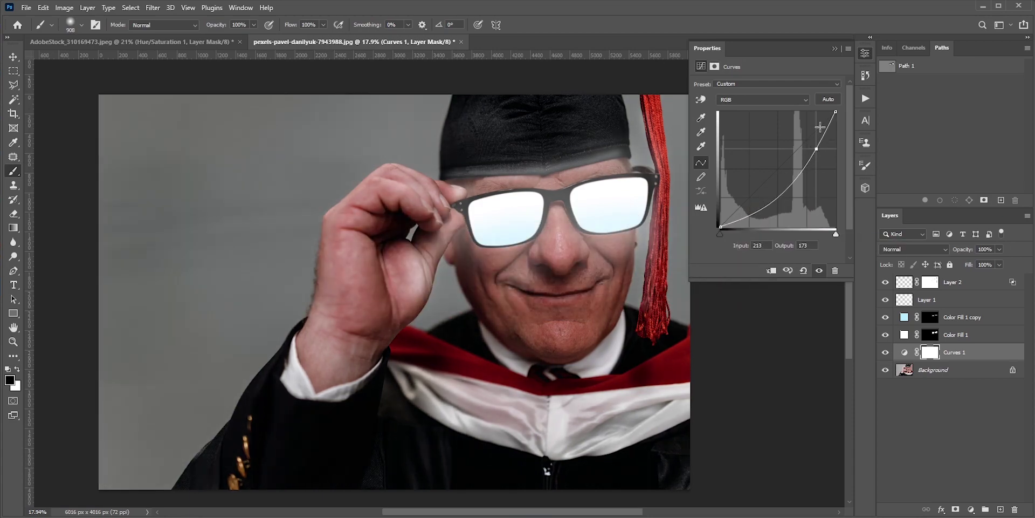